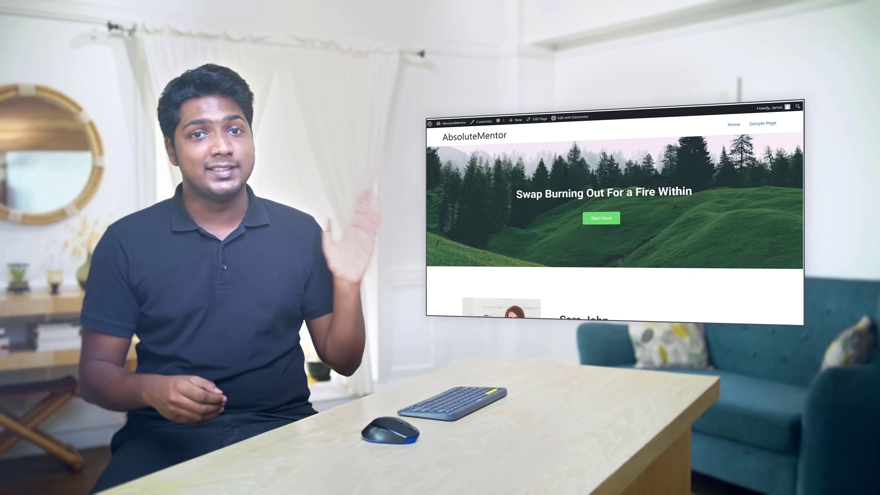
- Scroll through the one-page site and jump to the About section
scroll(440, 242, "down", 8)
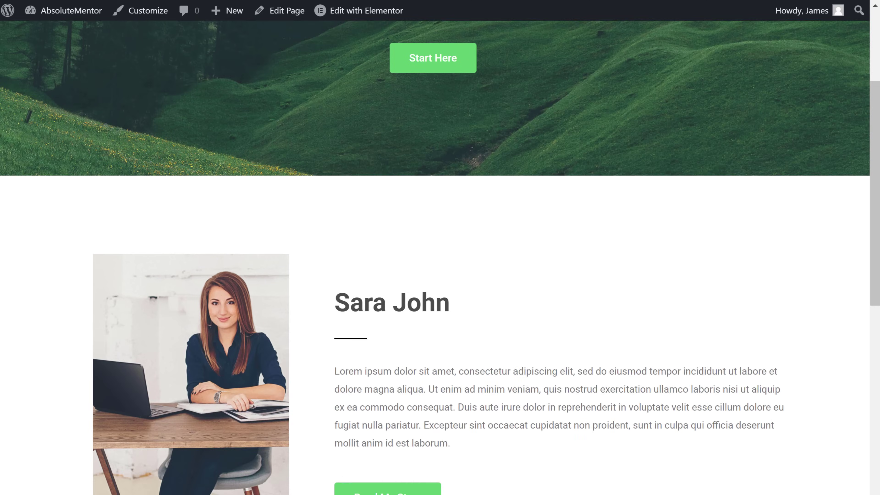
scroll(439, 257, "down", 15)
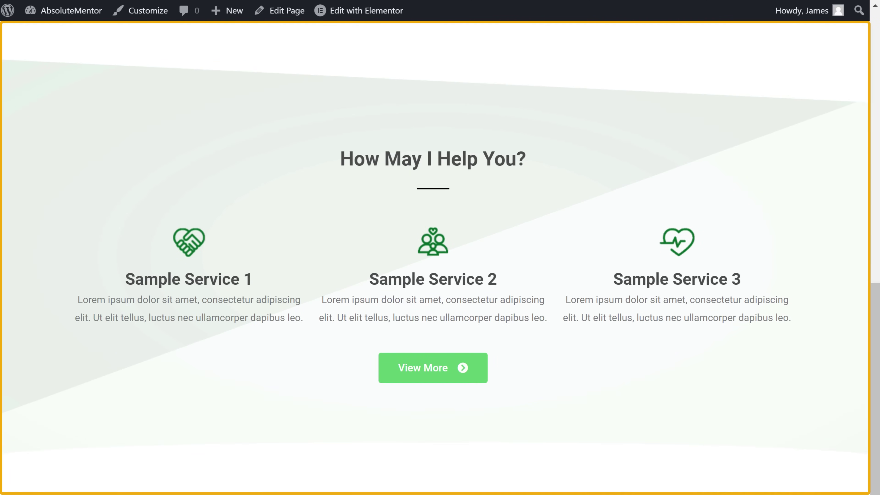
scroll(440, 256, "down", 4)
scroll(440, 256, "up", 12)
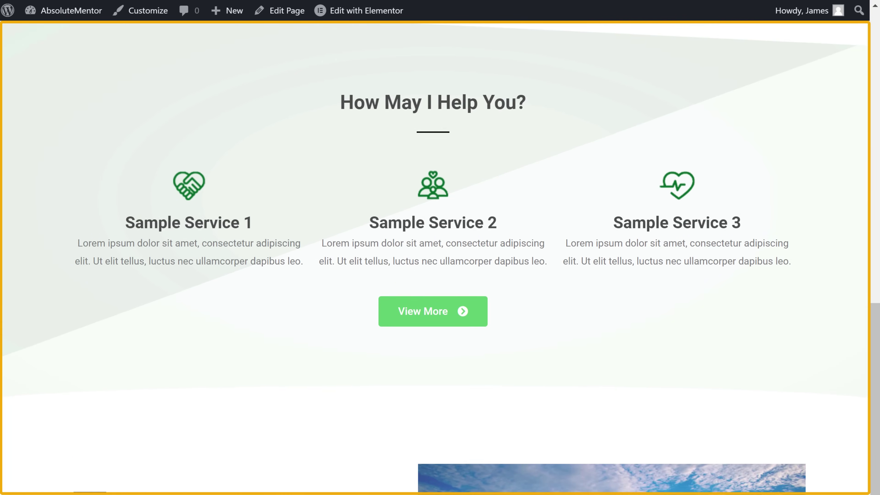
scroll(440, 256, "up", 10)
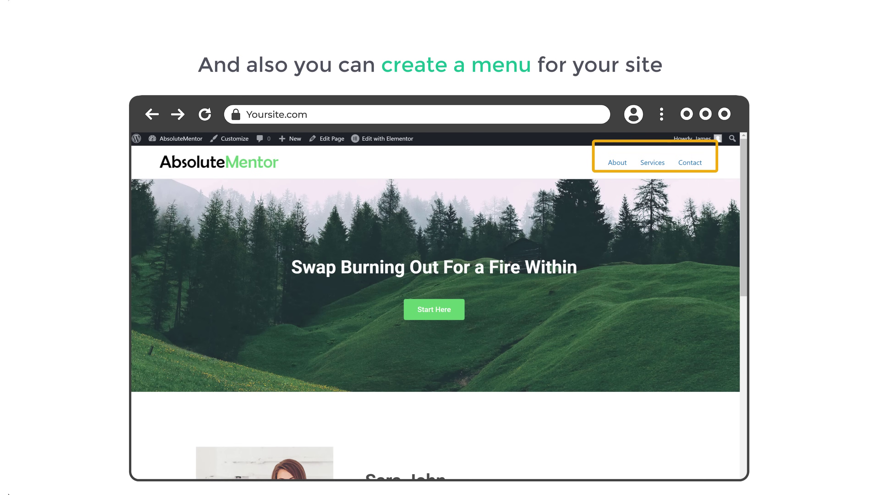
left_click(617, 163)
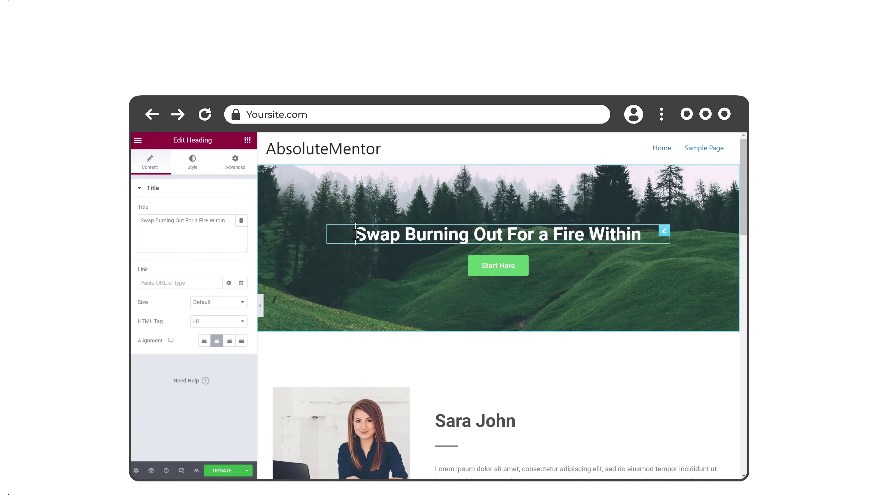
- Retype the hero heading as 'Let Your Change Begin Here' and the button as 'Learn more', then swap in the new About portrait
left_click_drag(355, 235, 641, 236)
type("Let Your Change Begin Here")
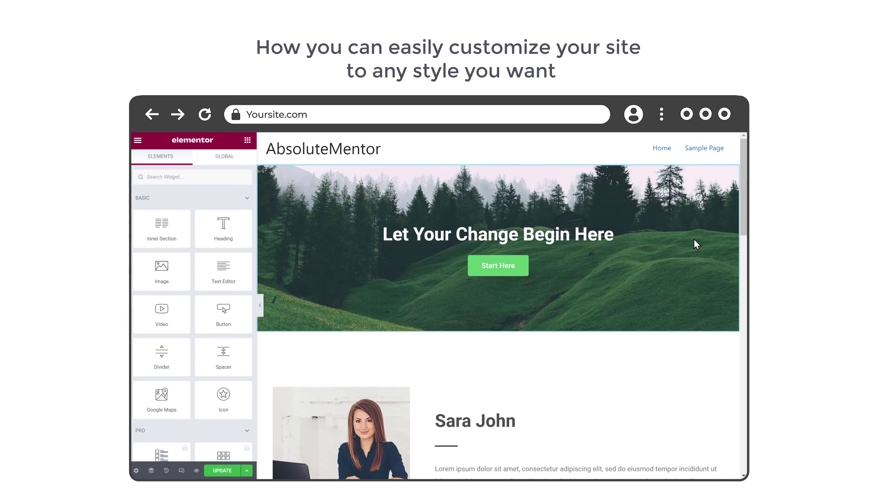
left_click_drag(481, 266, 493, 266)
type("Learn more")
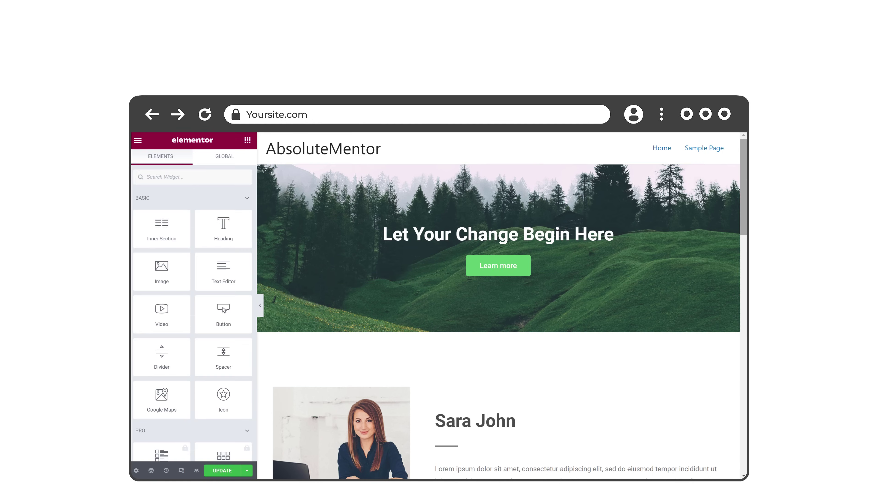
scroll(498, 305, "down", 3)
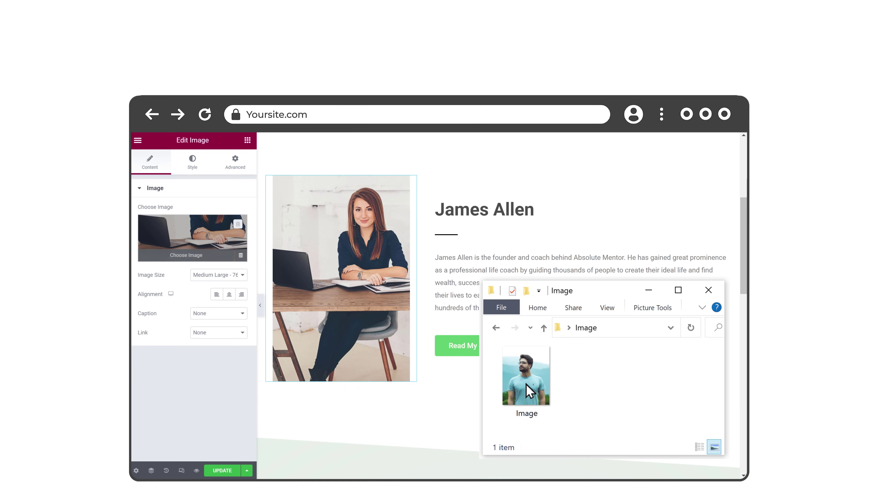
left_click_drag(526, 391, 350, 213)
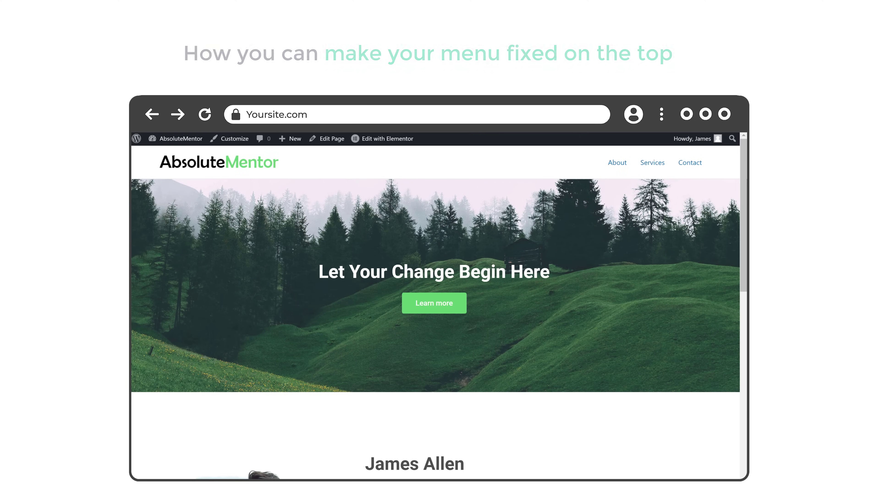
- Send a test message from the Contact section's WPForms form, then return to the top of the page
scroll(449, 222, "down", 5)
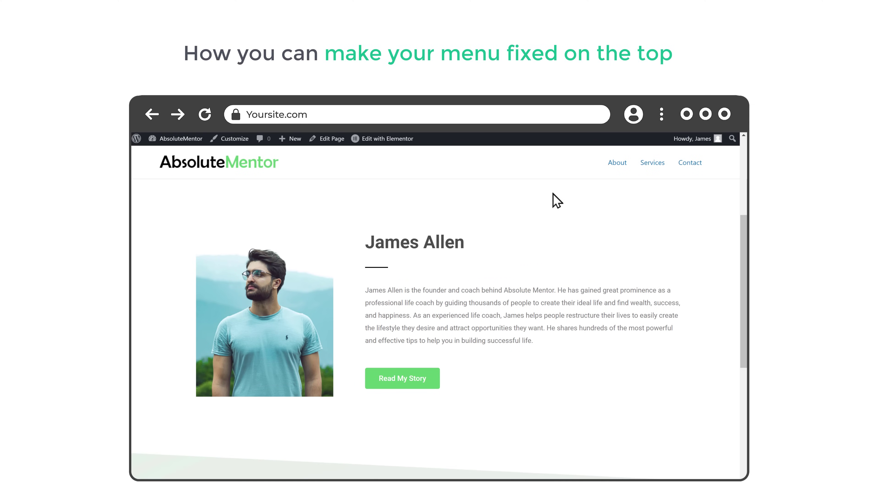
left_click(689, 163)
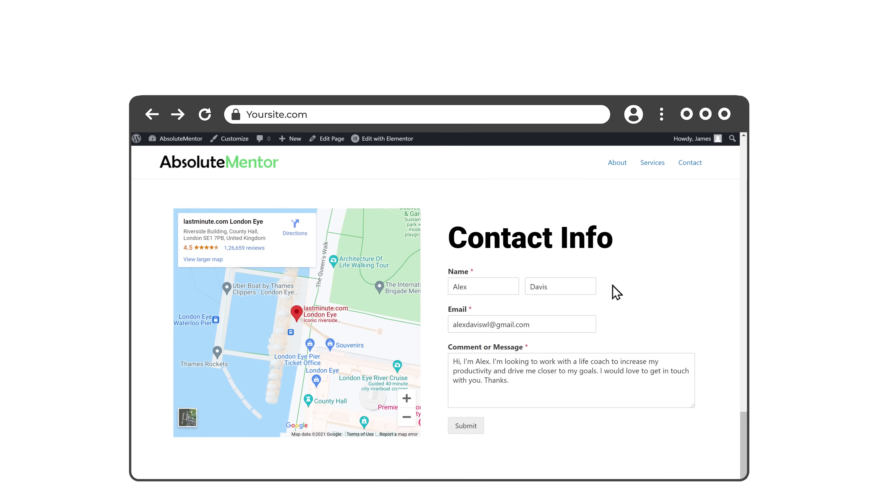
left_click(465, 429)
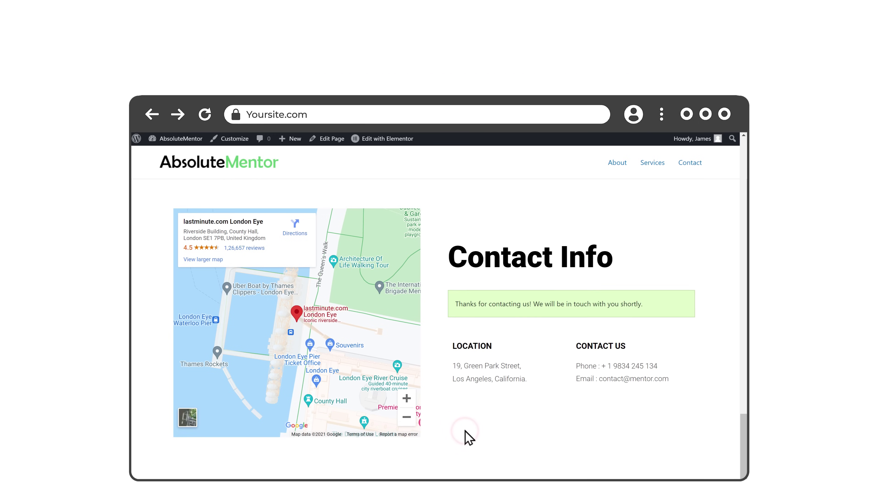
scroll(464, 431, "up", 8)
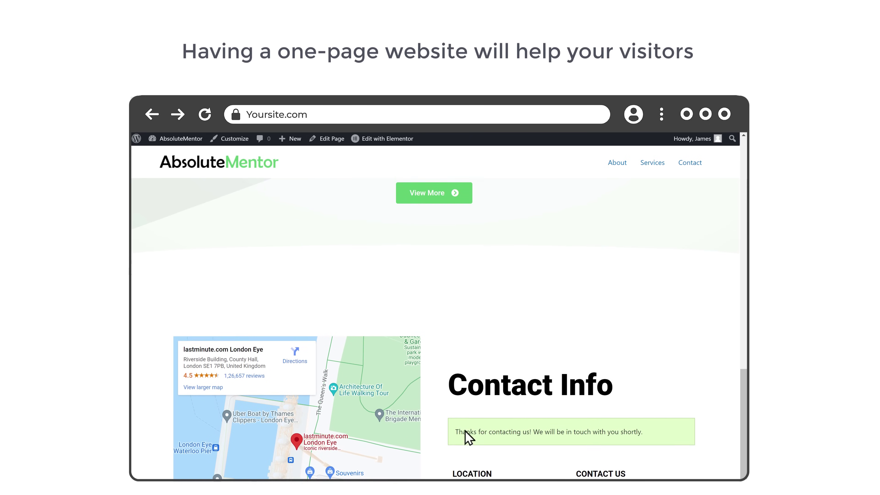
scroll(465, 430, "up", 10)
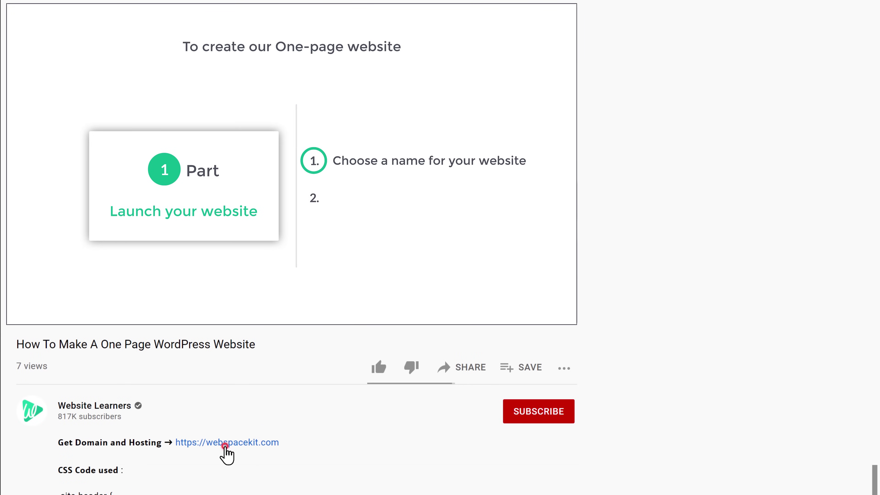
- Follow the webspacekit.com link and search whether absolutementor.com is available
left_click(225, 444)
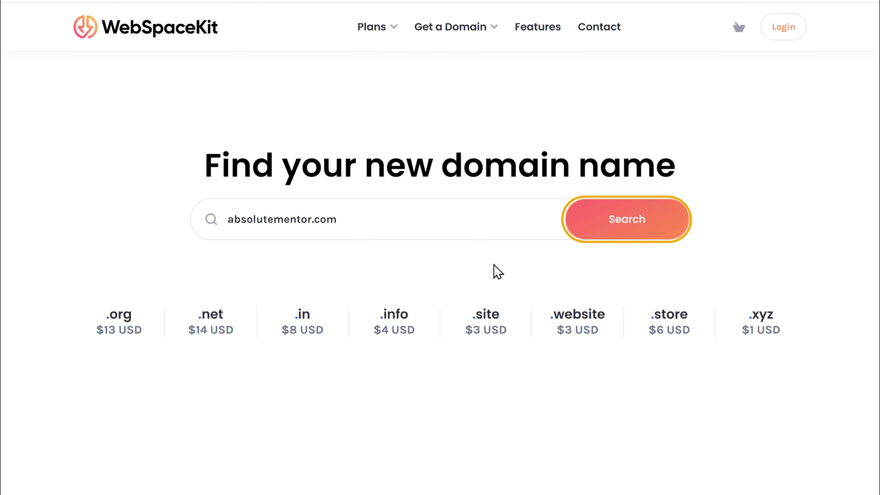
left_click(626, 230)
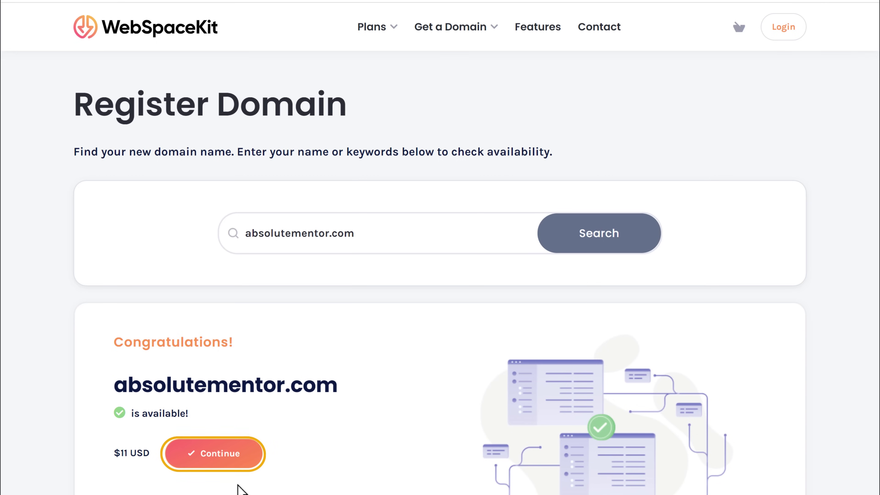
- Continue with the available absolutementor.com domain to view the hosting plans
left_click(216, 462)
scroll(212, 465, "down", 2)
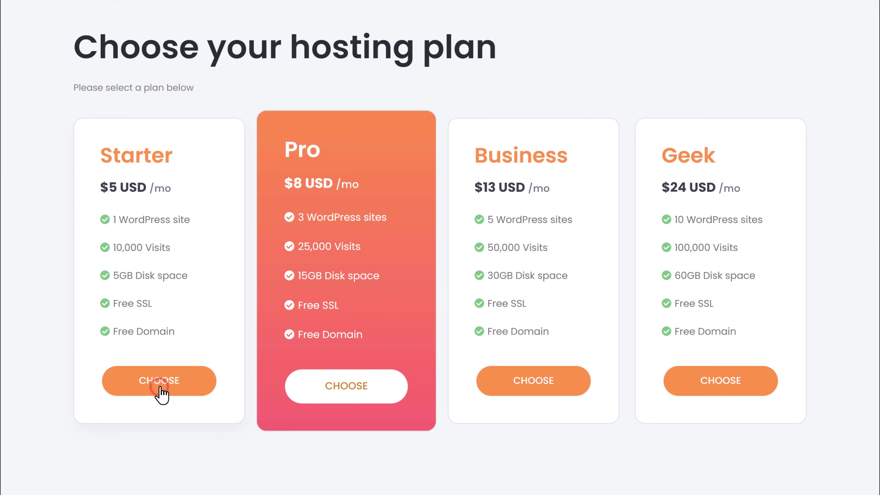
- Choose the Starter hosting plan for absolutementor.com
left_click(159, 387)
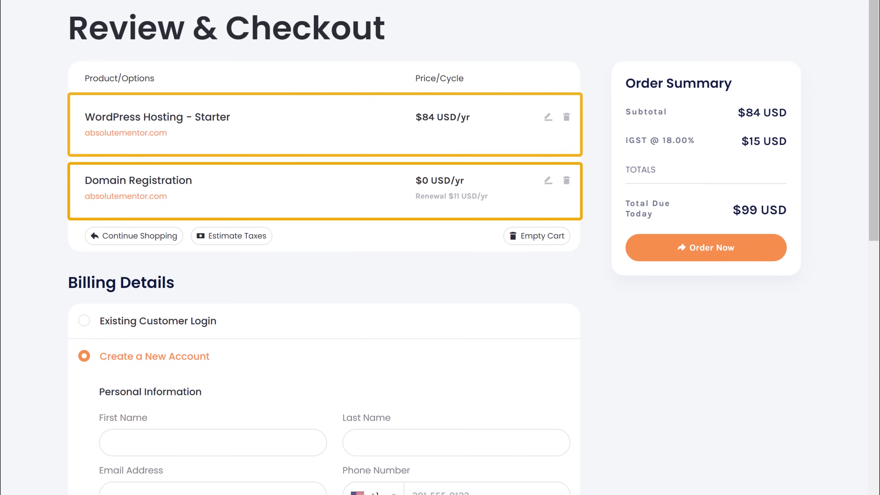
- Enter the billing first and last name, the card number and expiry, then place the order
scroll(716, 370, "down", 7)
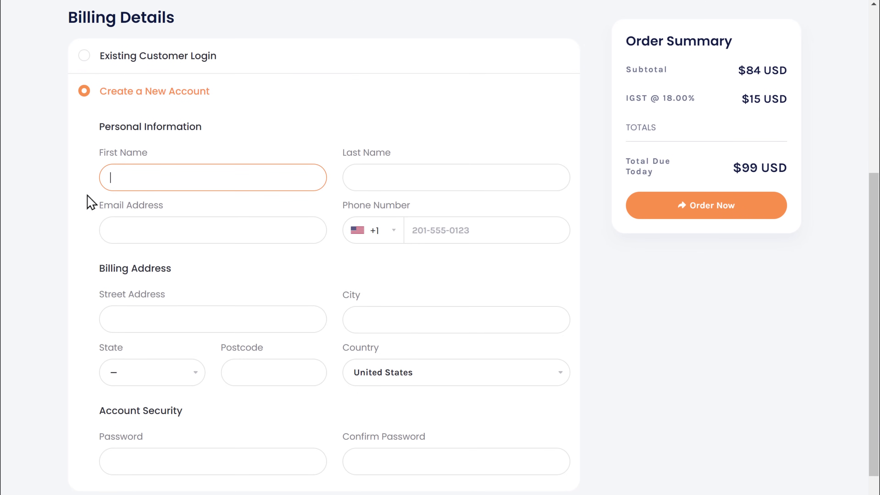
key("Tab")
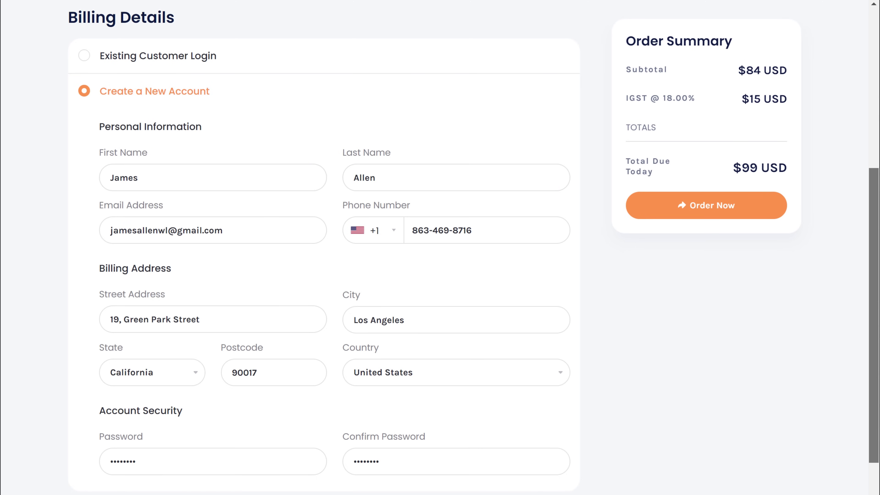
scroll(322, 242, "down", 8)
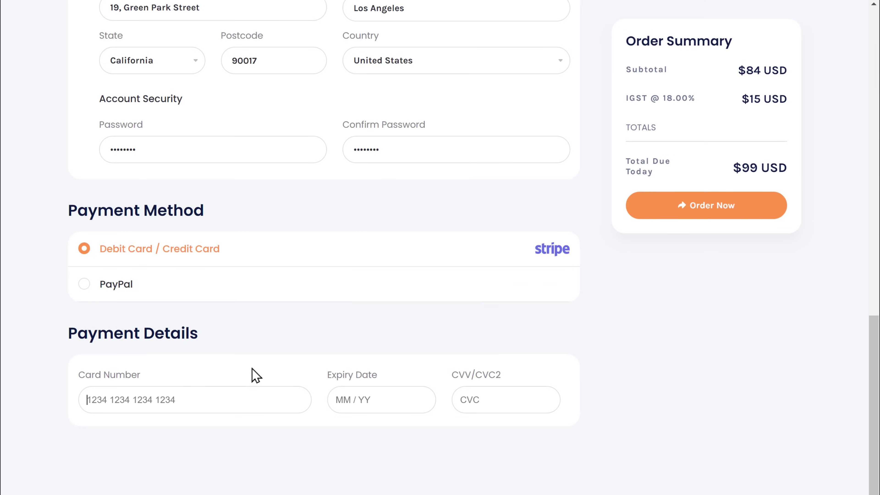
type("4085••••")
key("Tab")
type("0")
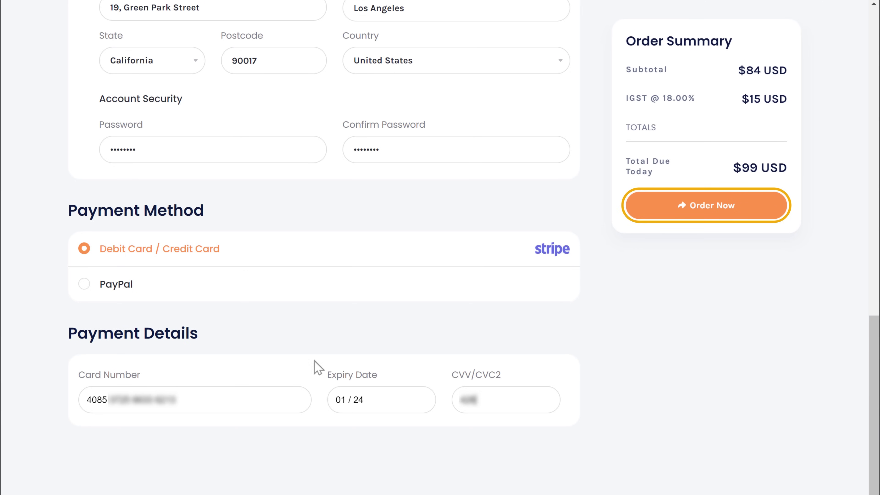
left_click(710, 211)
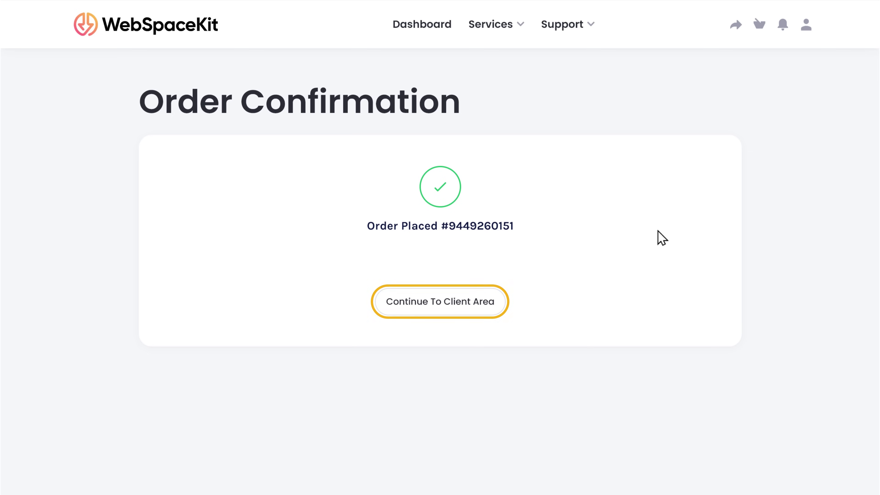
- Continue from the order confirmation to the WebSpaceKit client area dashboard
left_click(434, 311)
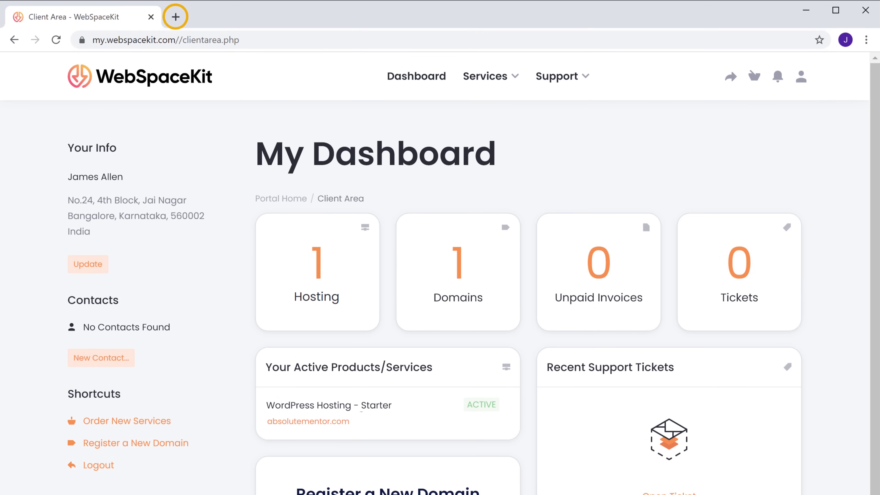
- Load absolutementor.com in a new Chrome tab
left_click(179, 20)
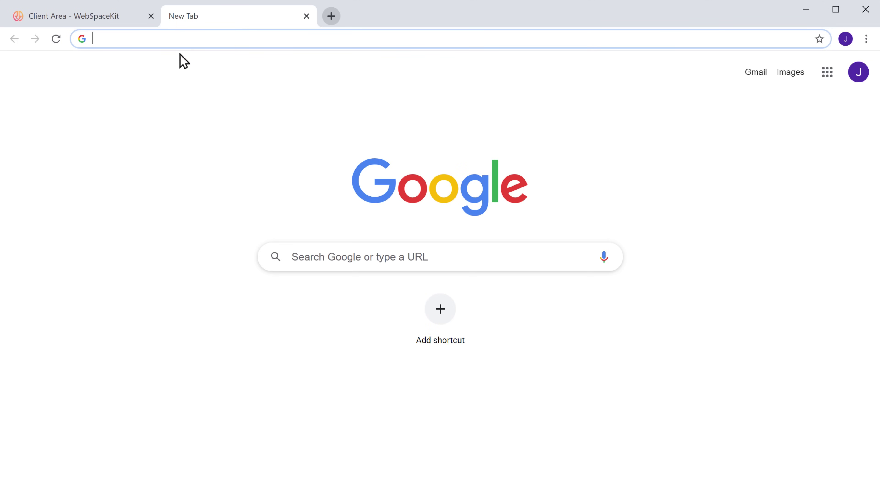
type("absolutementor.com")
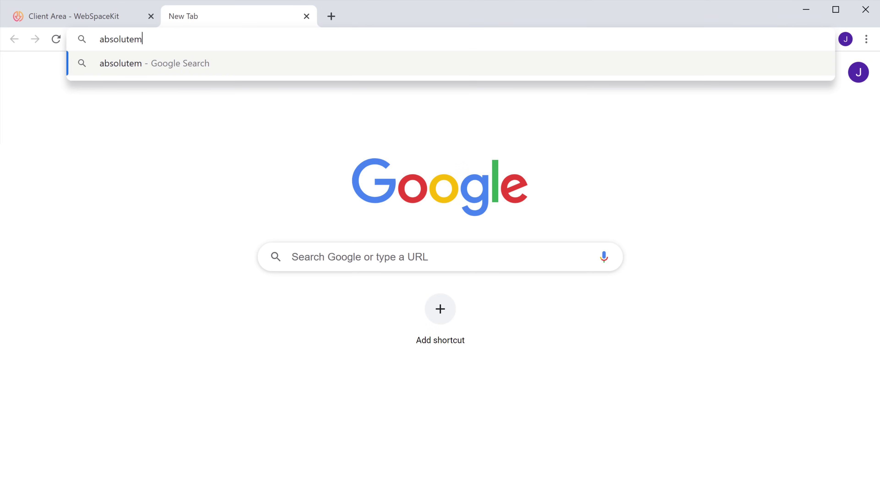
key("Return")
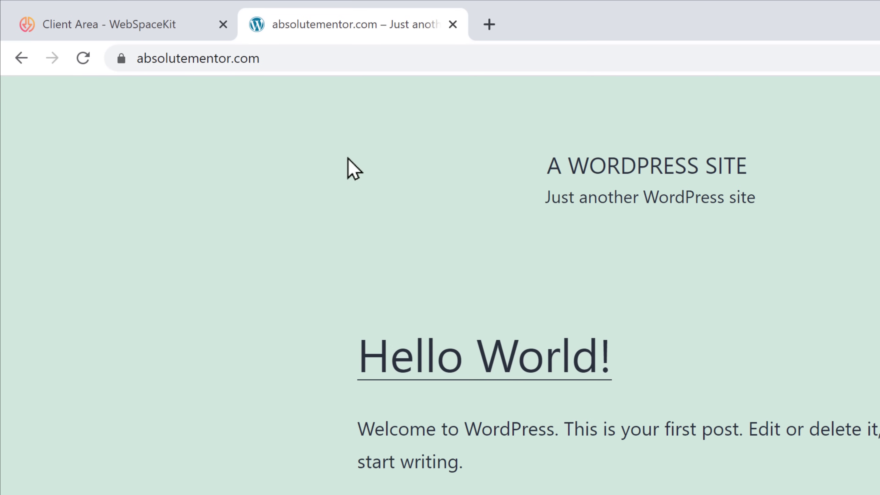
- Append /wp to the absolutementor.com address to reach the WordPress login page
left_click(412, 56)
type("/wp-admin")
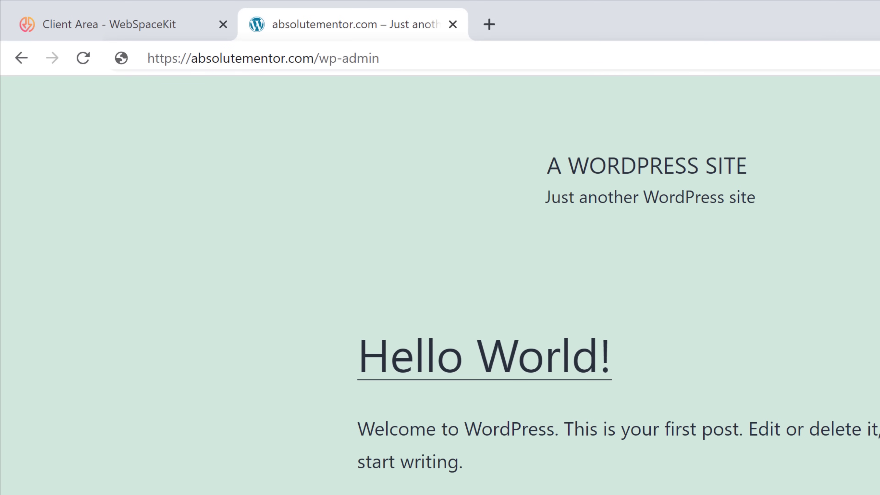
key("Return")
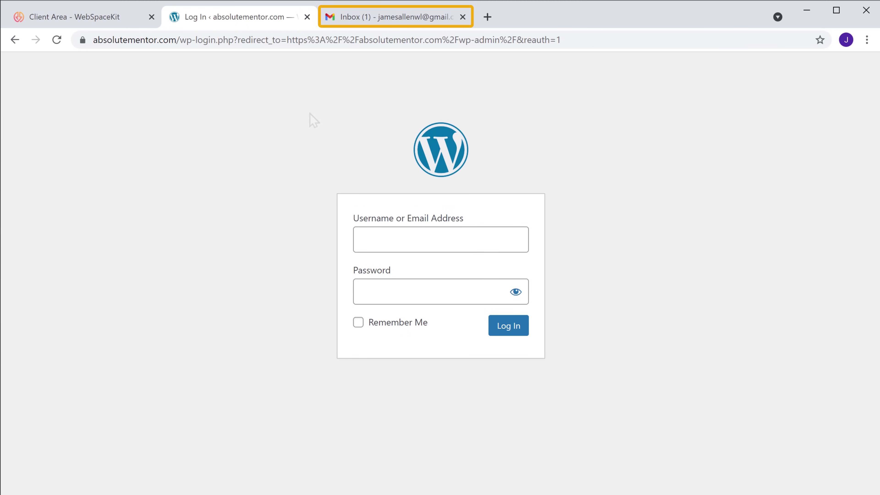
- Open WebSpaceKit's 'New WordPress Information' email and copy the WordPress username from its details
left_click(392, 24)
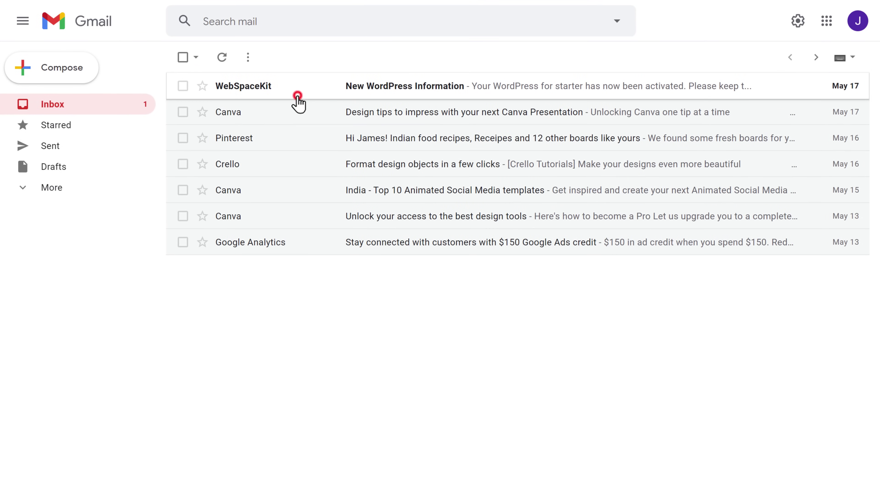
left_click(298, 102)
scroll(300, 103, "down", 2)
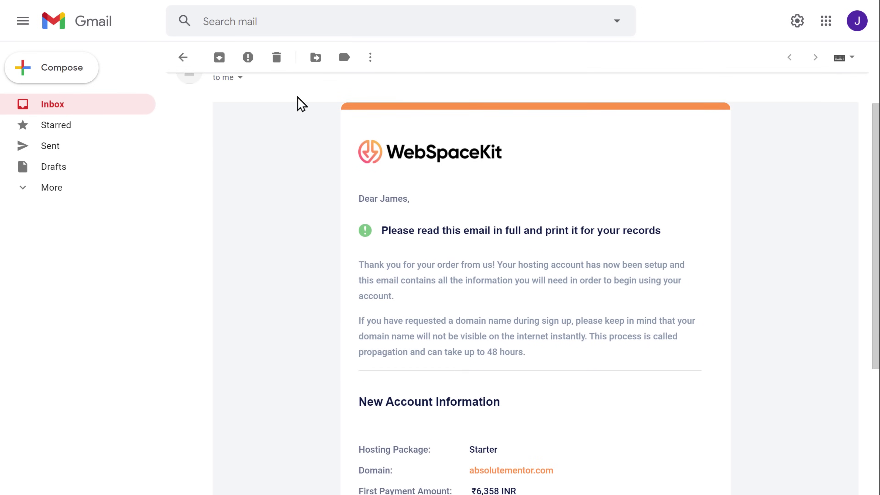
scroll(301, 103, "down", 15)
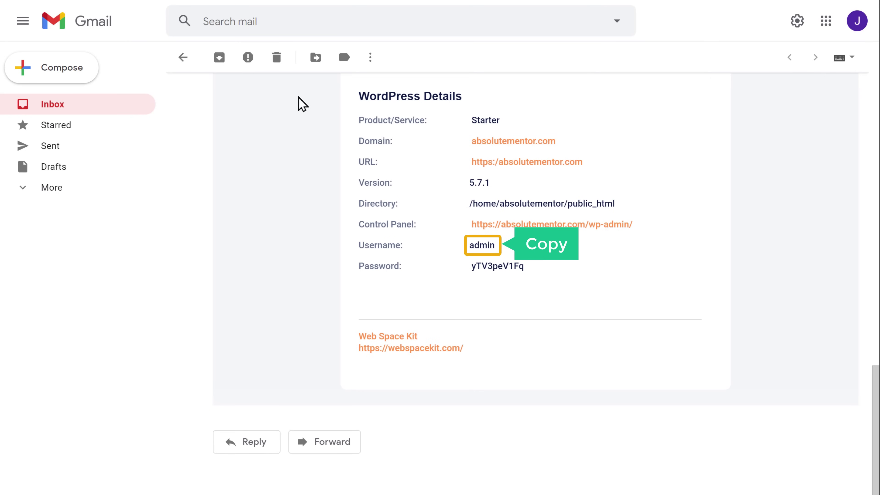
double_click(479, 245)
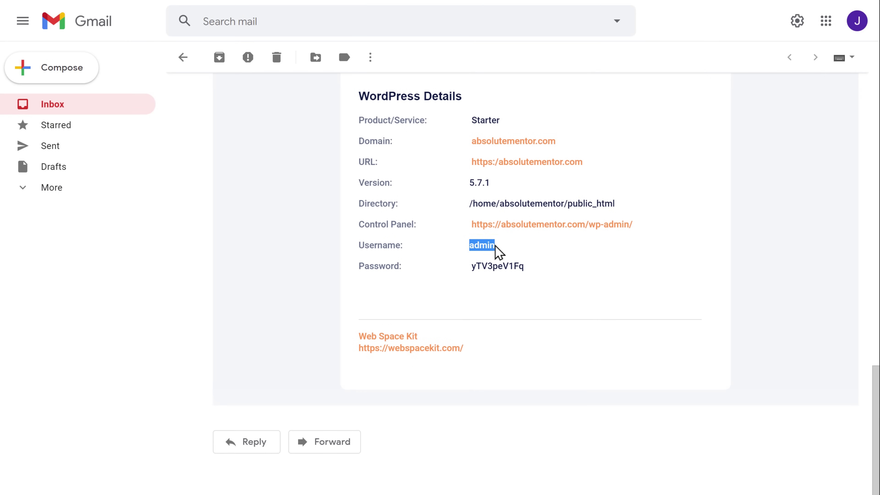
right_click(495, 246)
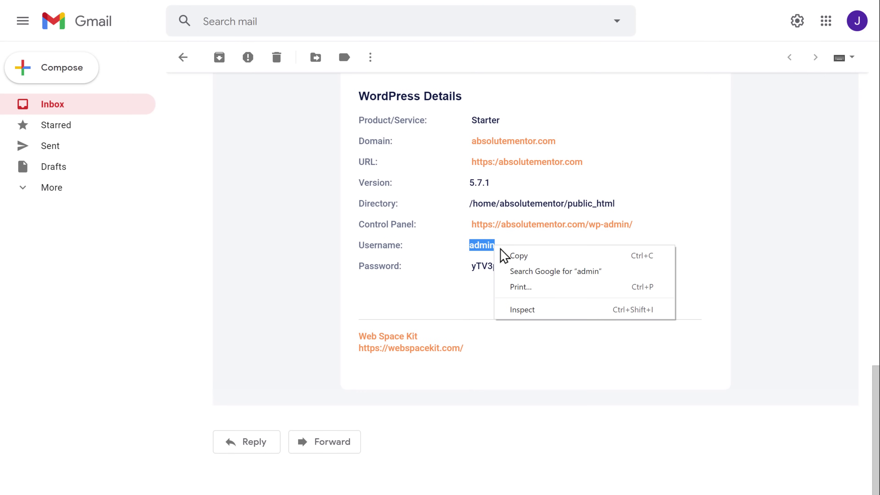
left_click(517, 256)
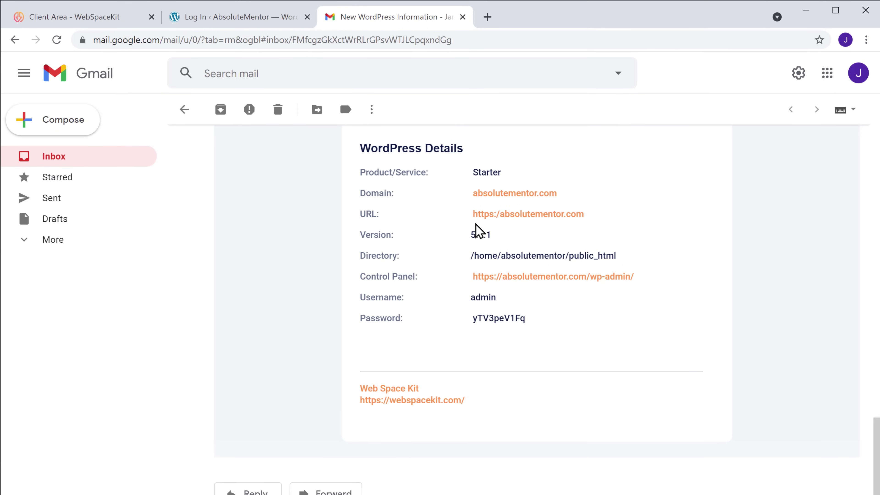
- Paste the copied username into the Username field of the WordPress login form
left_click(229, 23)
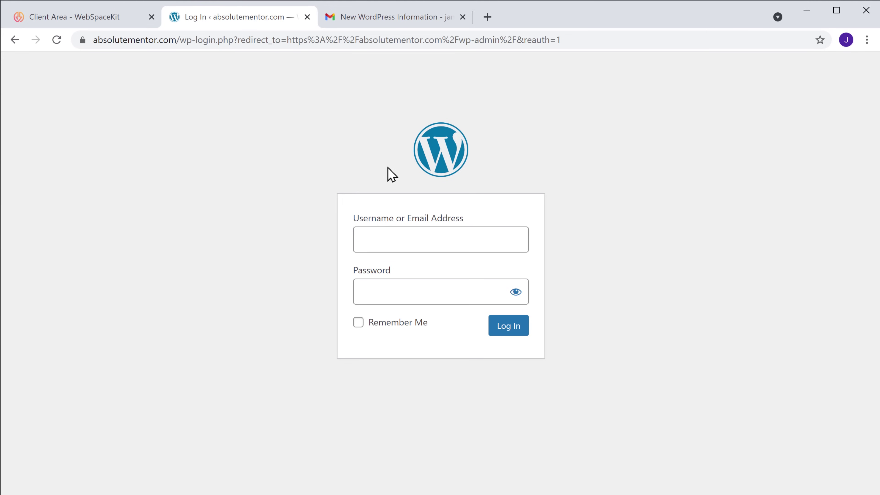
right_click(459, 238)
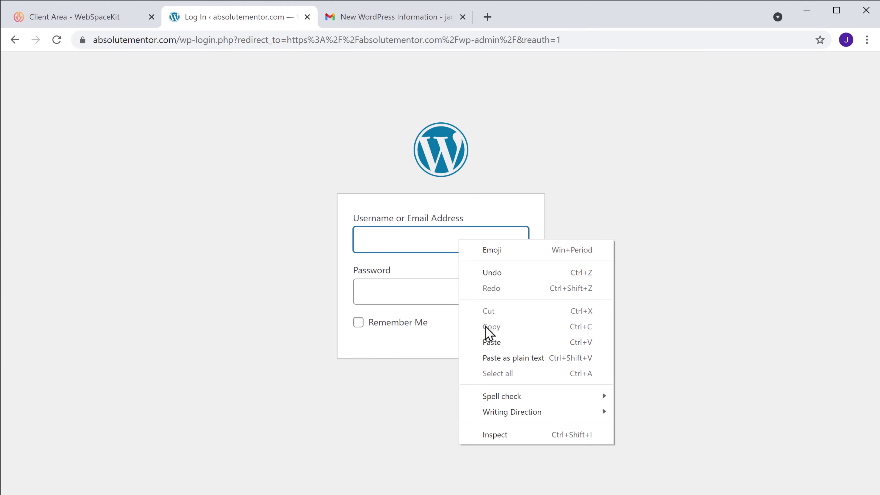
left_click(492, 346)
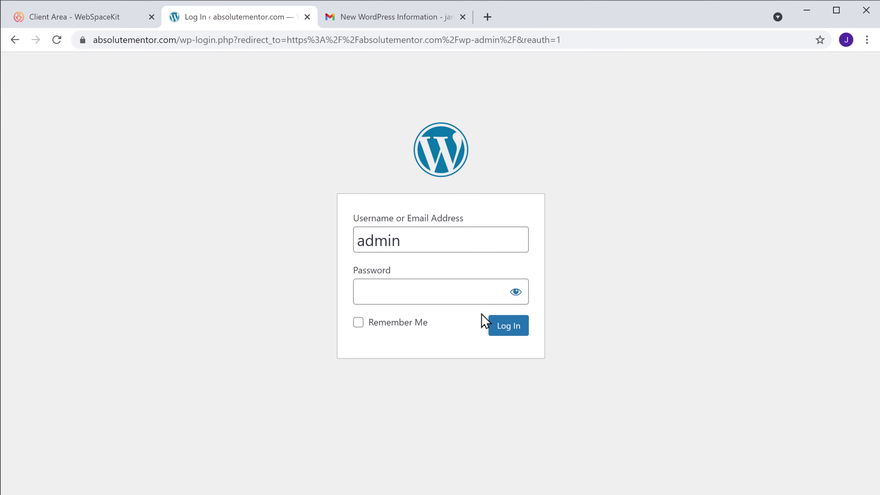
left_click(388, 22)
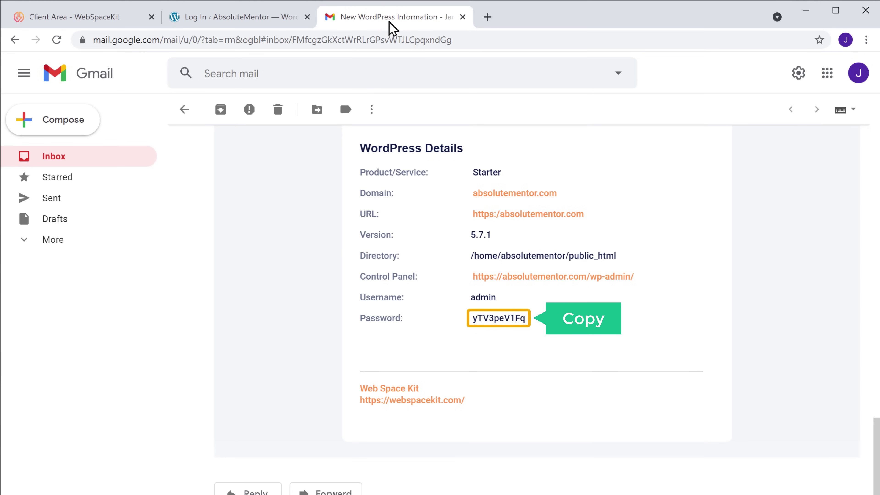
- Select and copy the password shown under WordPress Details in the Gmail email
left_click_drag(477, 317, 525, 318)
right_click(526, 318)
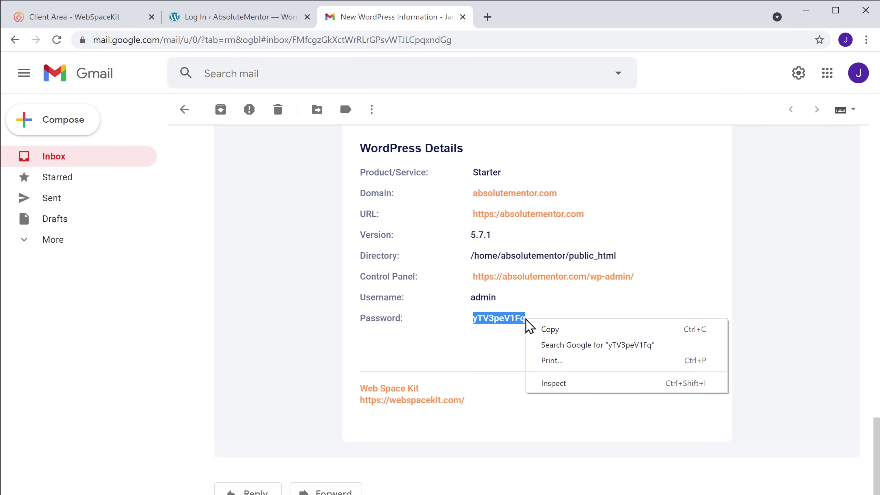
left_click(550, 333)
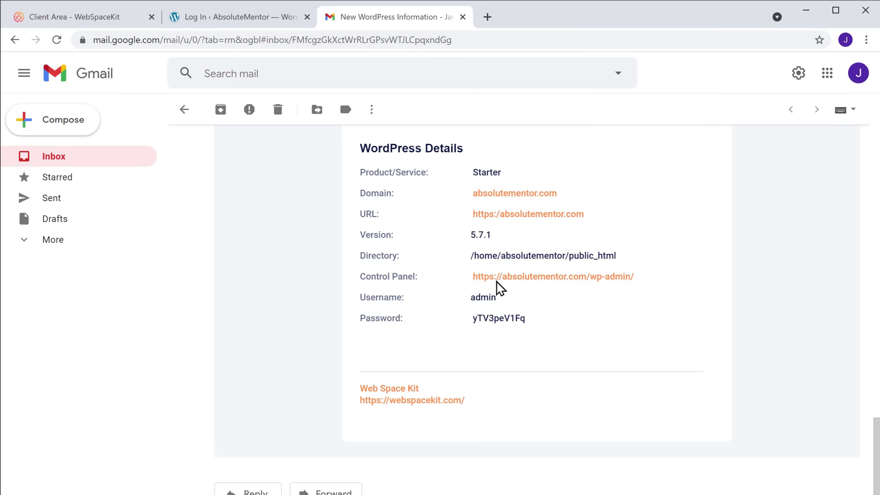
- Paste the copied password into the login form and sign in to the absolutementor.com Dashboard
left_click(231, 22)
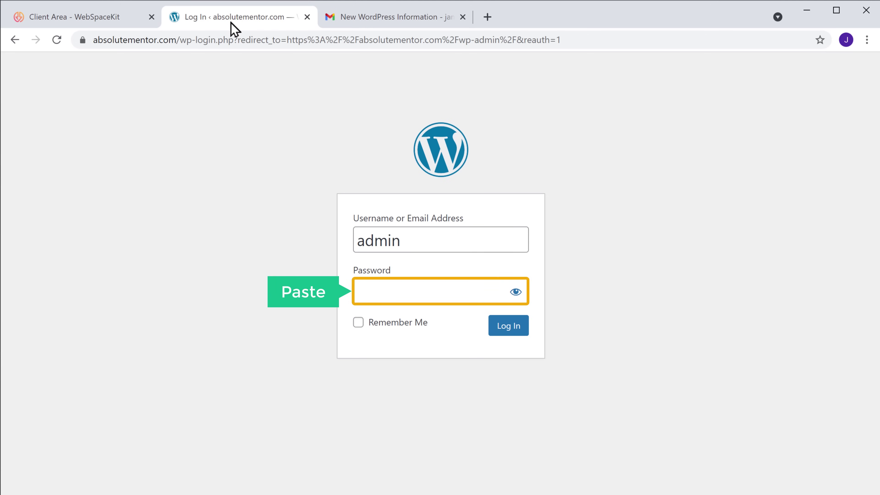
right_click(433, 291)
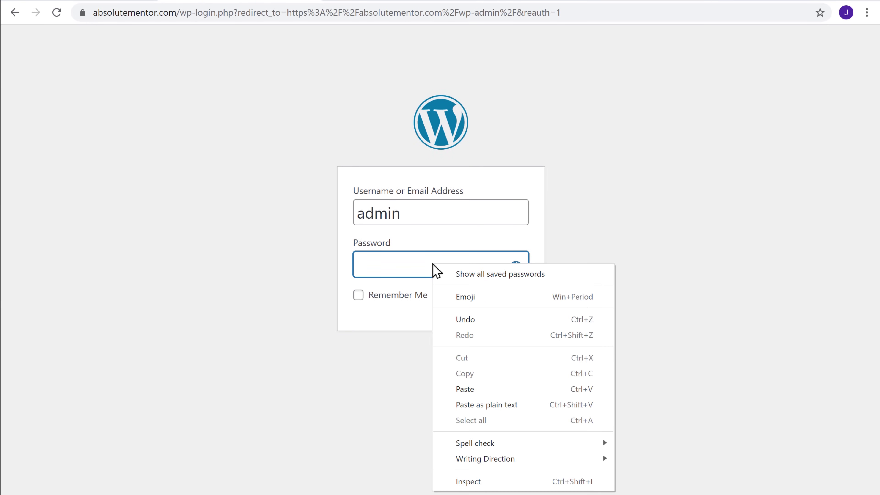
left_click(468, 391)
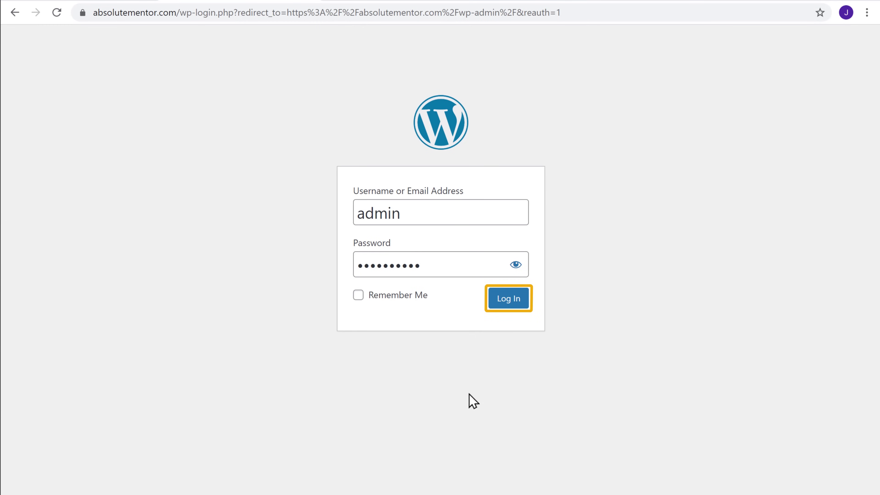
left_click(509, 302)
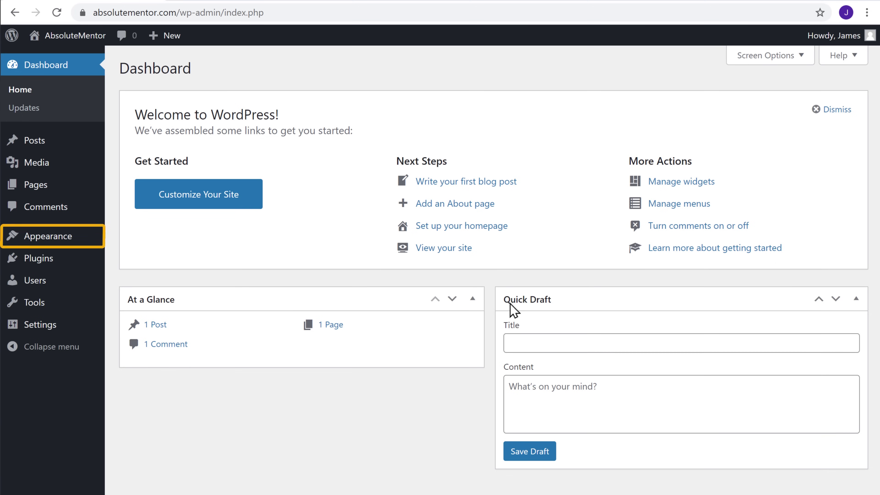
- Search 'Astra' under Appearance > Themes > Add New, install it and activate it
mouse_move(40, 234)
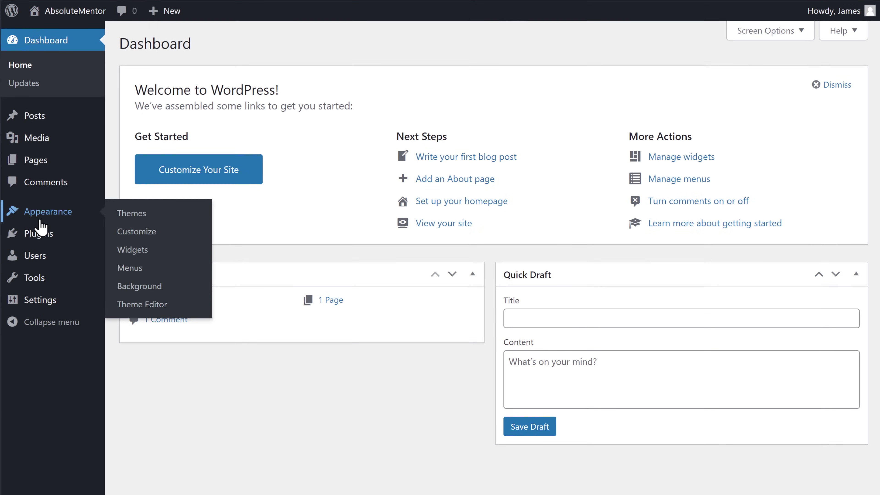
left_click(130, 216)
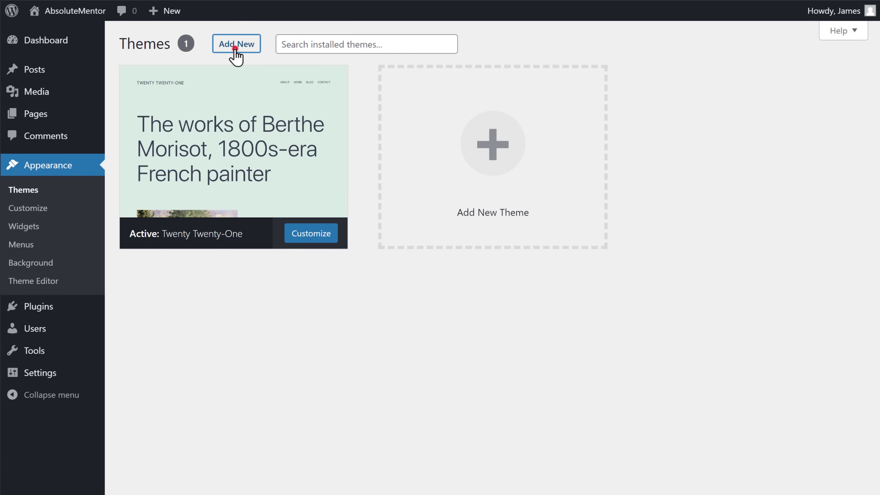
left_click(235, 49)
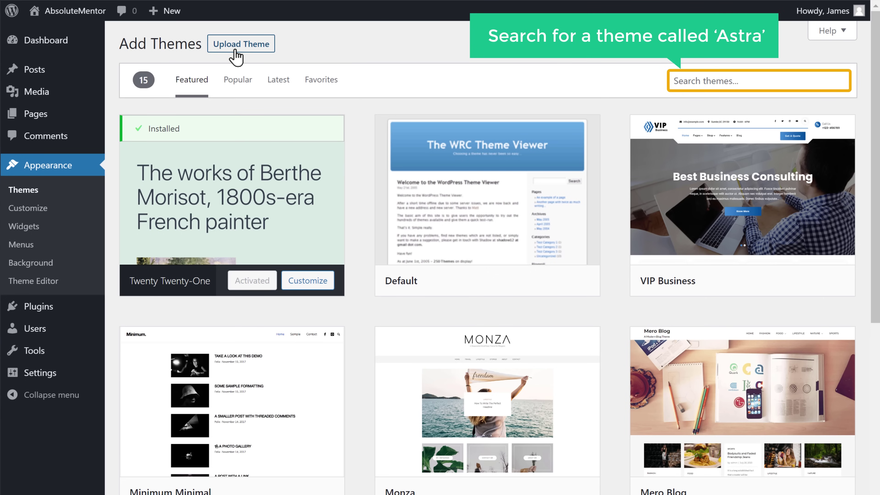
left_click(752, 80)
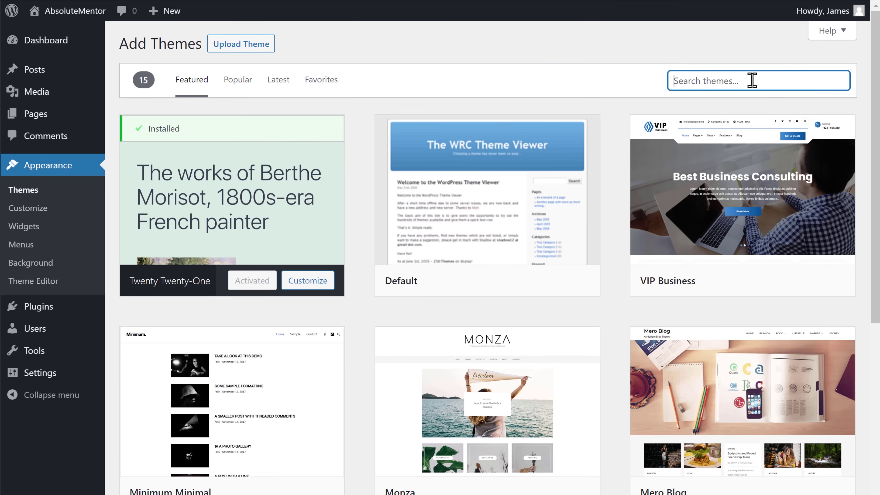
type("Astra")
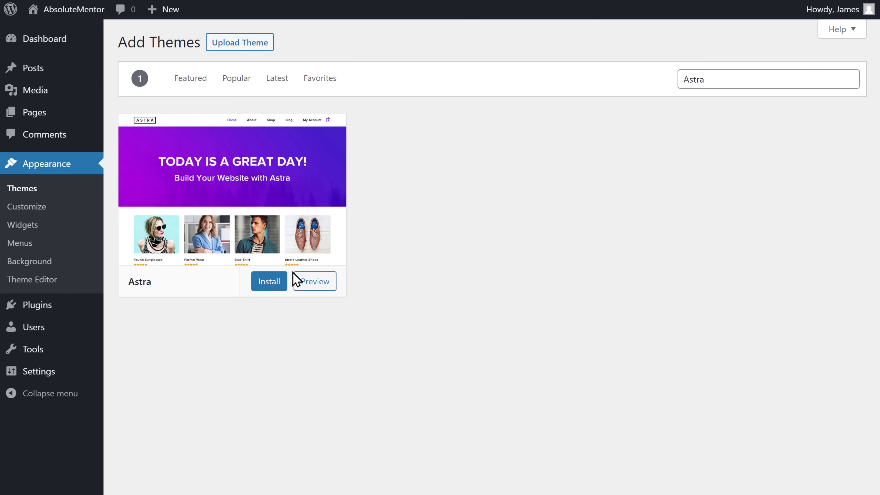
left_click(268, 283)
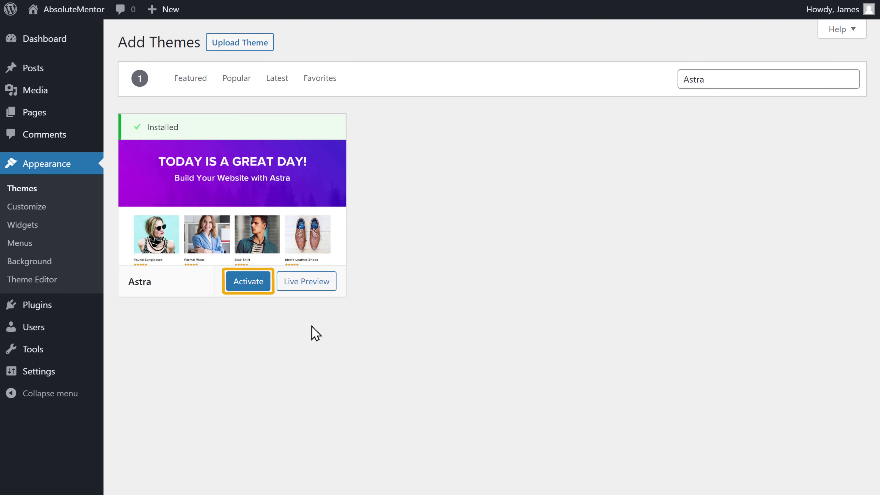
left_click(249, 286)
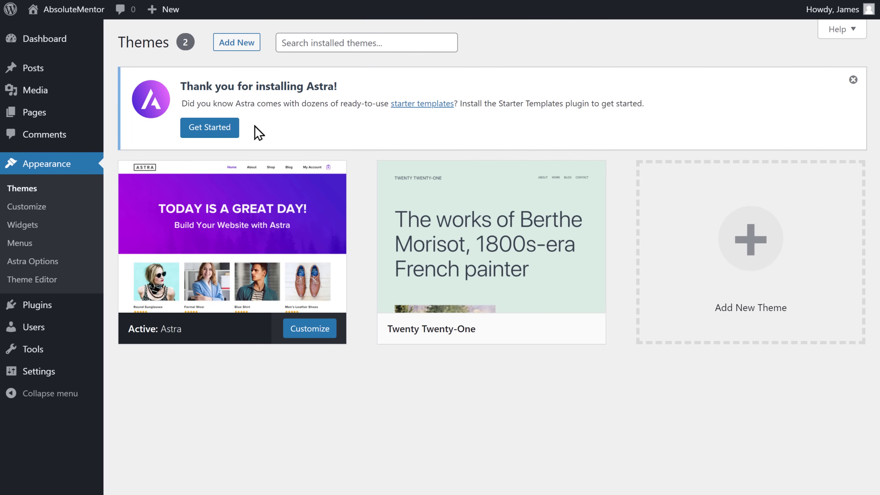
- Choose Elementor as the Starter Templates page builder and open the Life Coach template
left_click(210, 132)
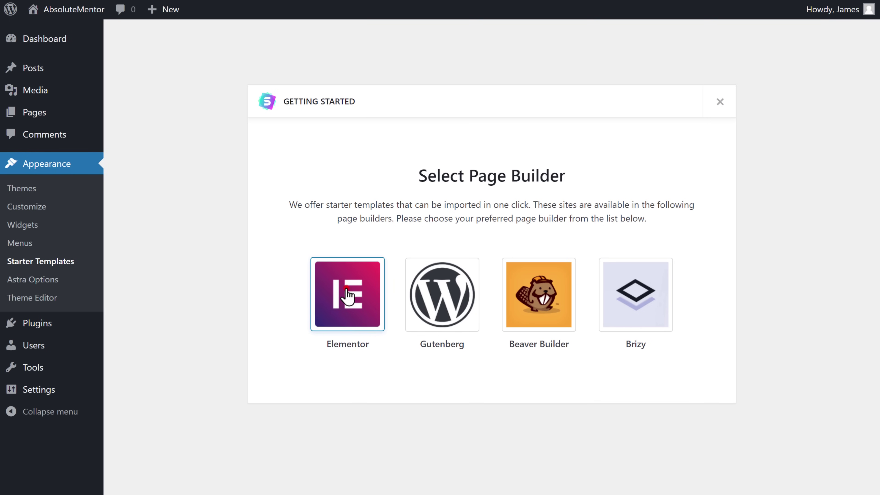
left_click(348, 294)
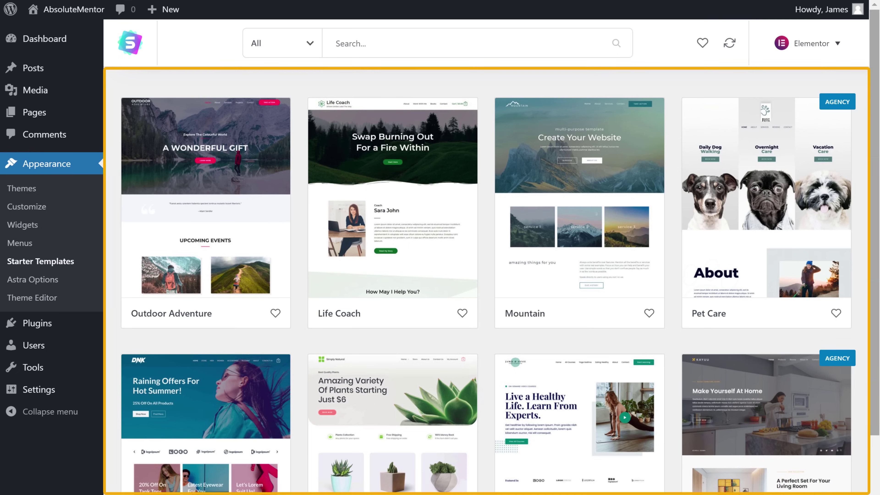
scroll(486, 281, "down", 8)
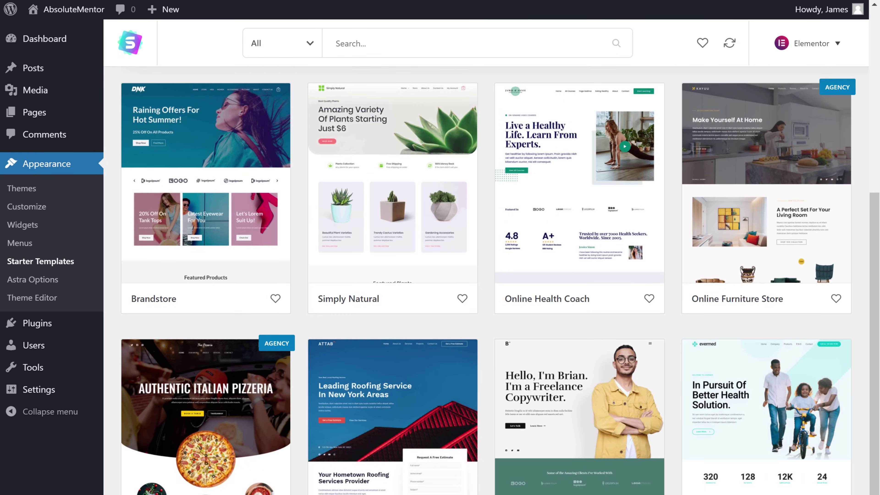
scroll(486, 281, "up", 5)
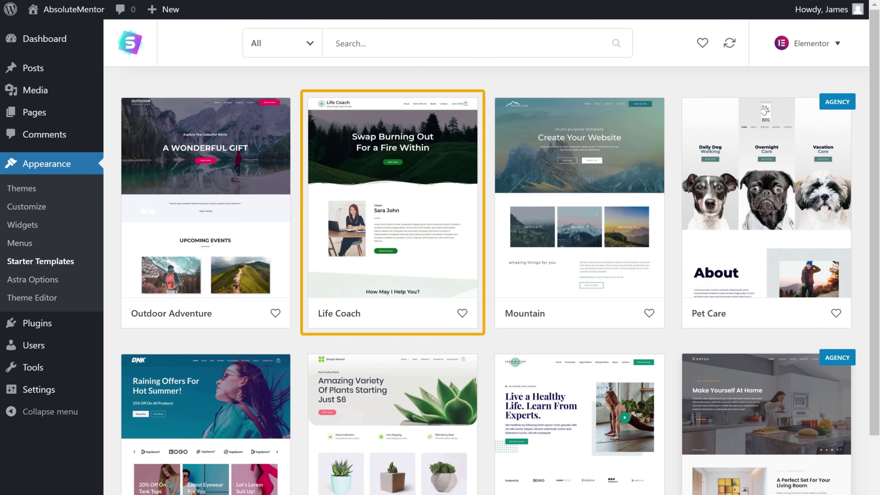
left_click(390, 263)
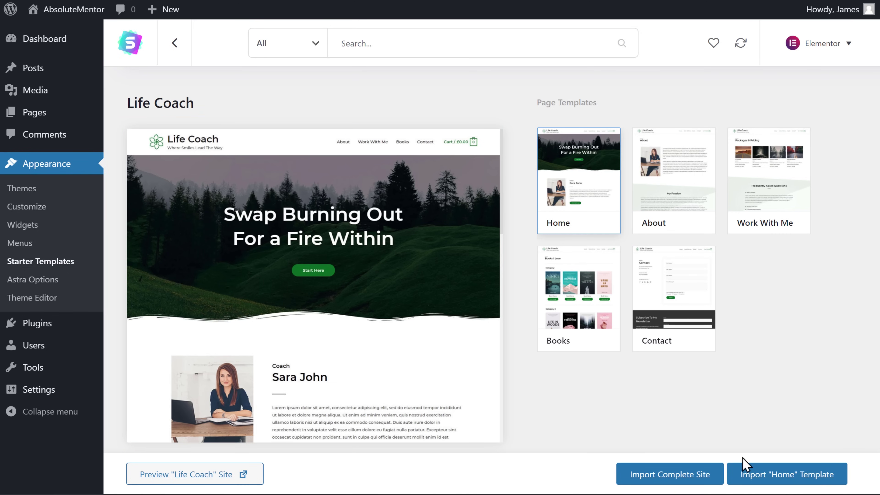
- Import only the Life Coach Home template, skipping the plugins and personal-details steps
left_click(782, 477)
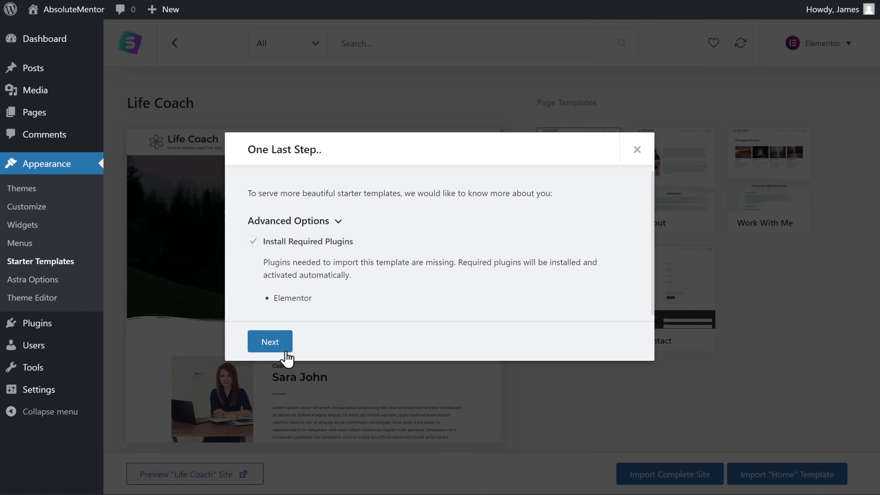
left_click(270, 349)
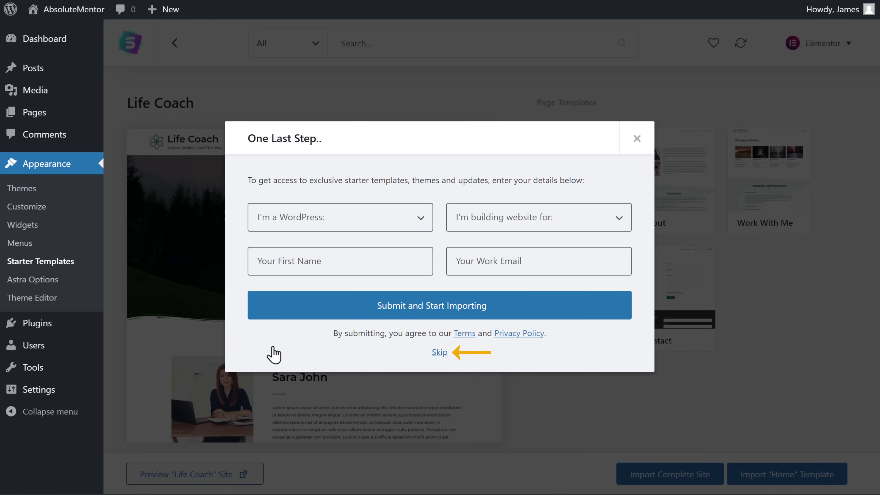
left_click(439, 353)
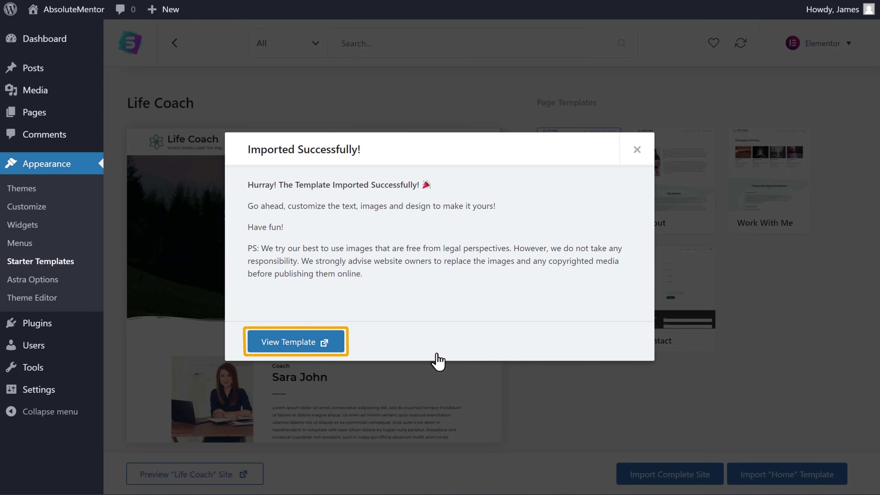
- View the imported home page and scroll through its 'Swap Burning Out For a Fire Within' design
left_click(293, 348)
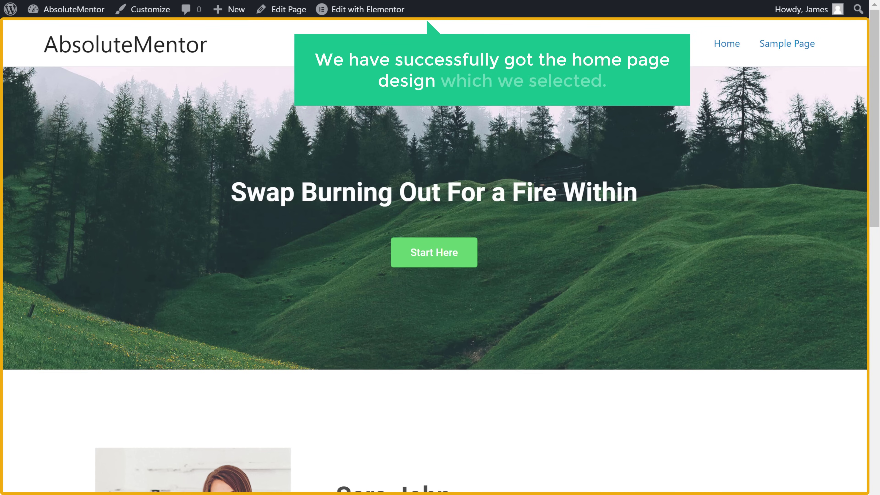
scroll(435, 256, "down", 12)
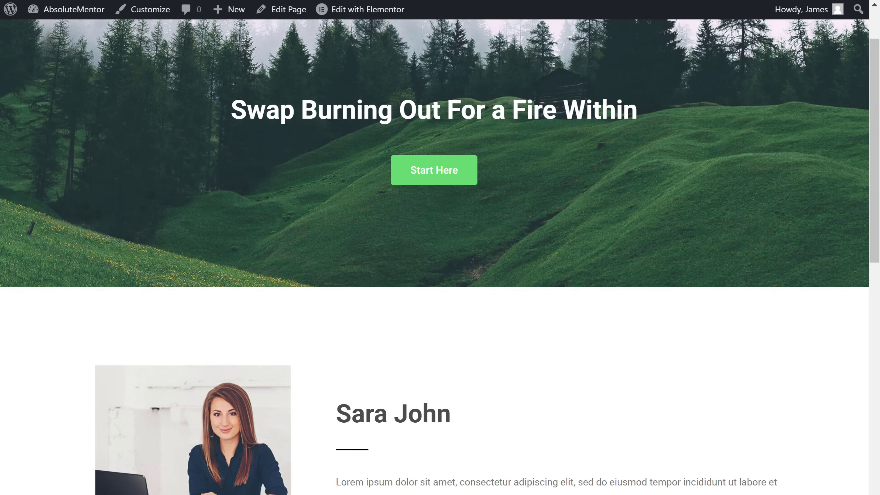
scroll(434, 256, "down", 10)
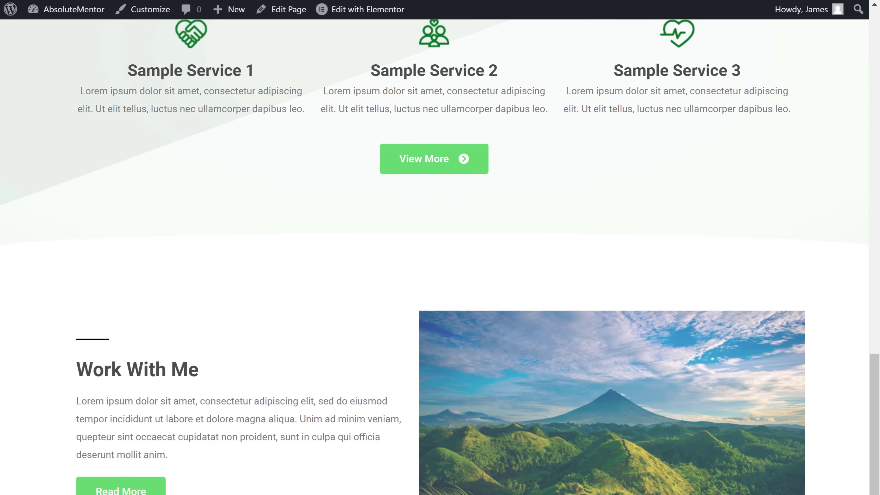
scroll(434, 257, "up", 5)
scroll(434, 257, "up", 10)
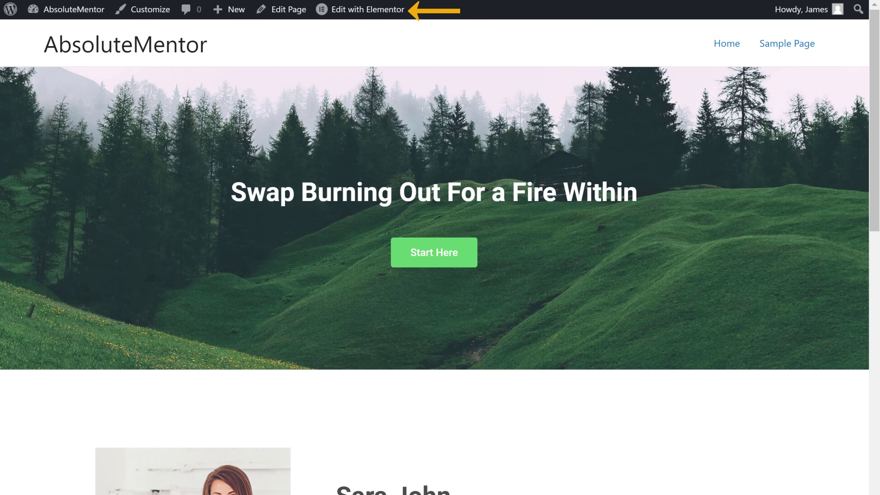
- Open the home page in Elementor and change the hero heading to 'Let Your Change Begin Here'
left_click(354, 15)
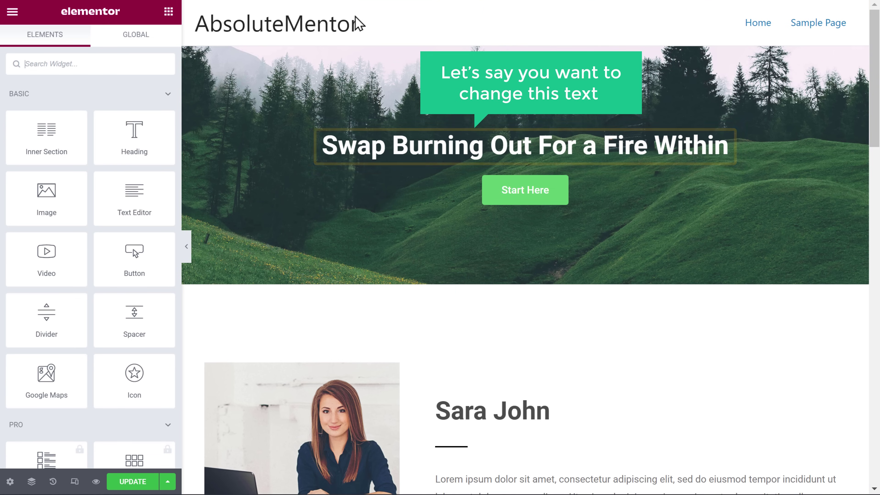
left_click(323, 146)
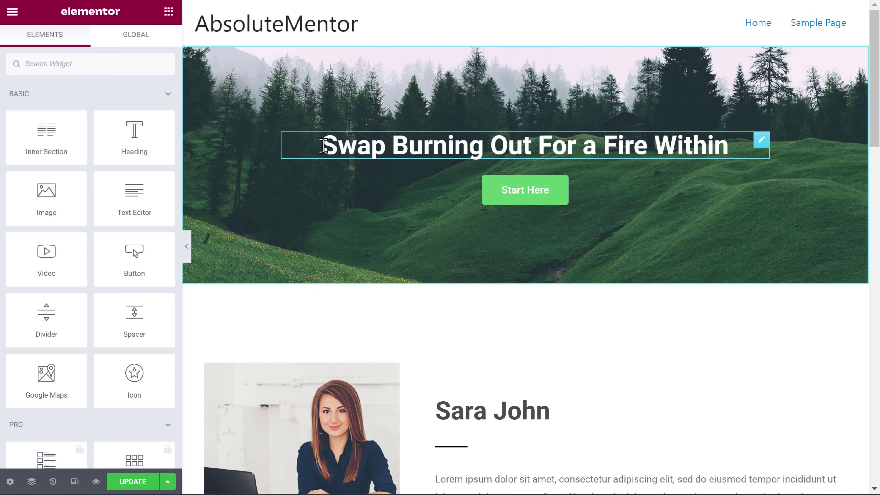
left_click_drag(322, 145, 779, 158)
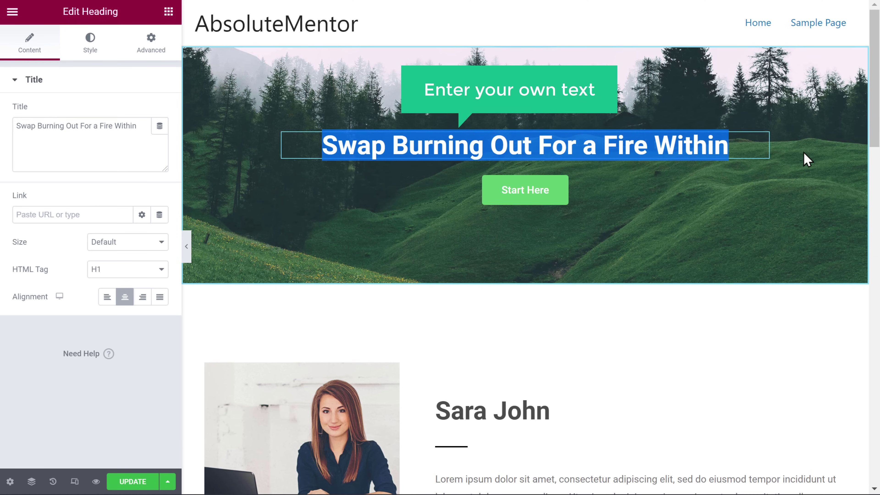
type("Let Y")
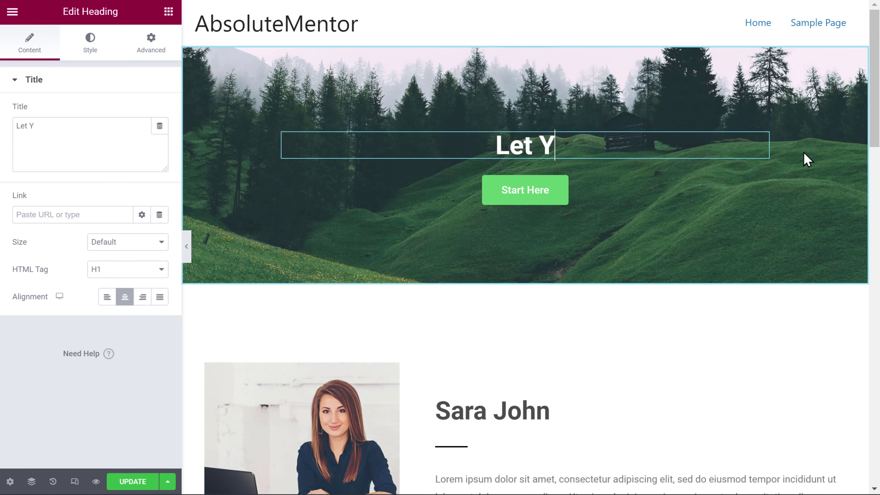
type("our Change Begin Here")
key("Escape")
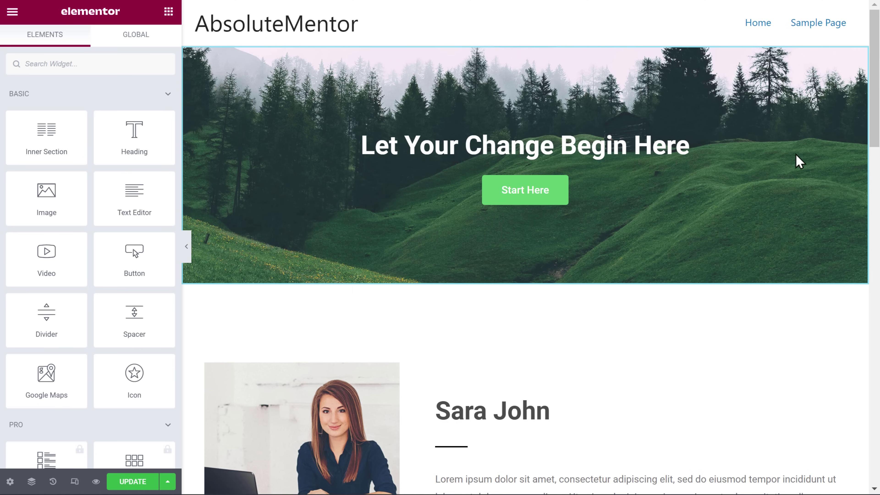
- Replace the Start Here button label with 'Learn more'
left_click(503, 190)
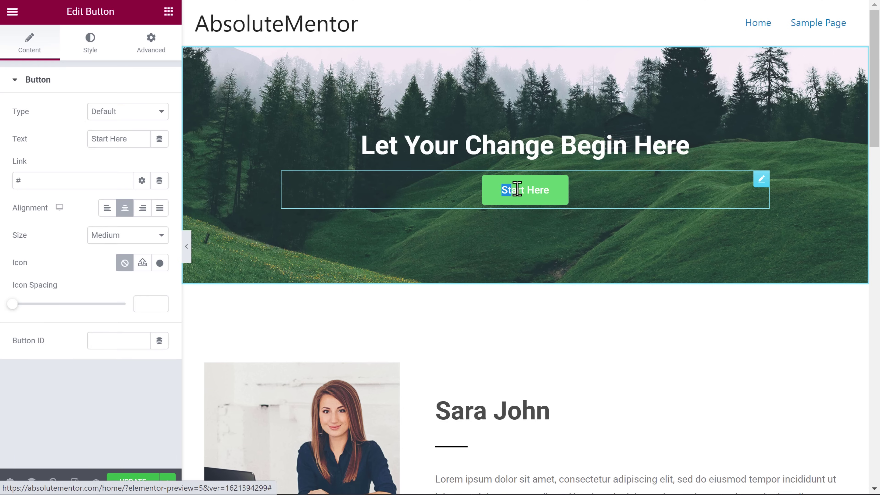
left_click_drag(545, 190, 554, 197)
type("Le")
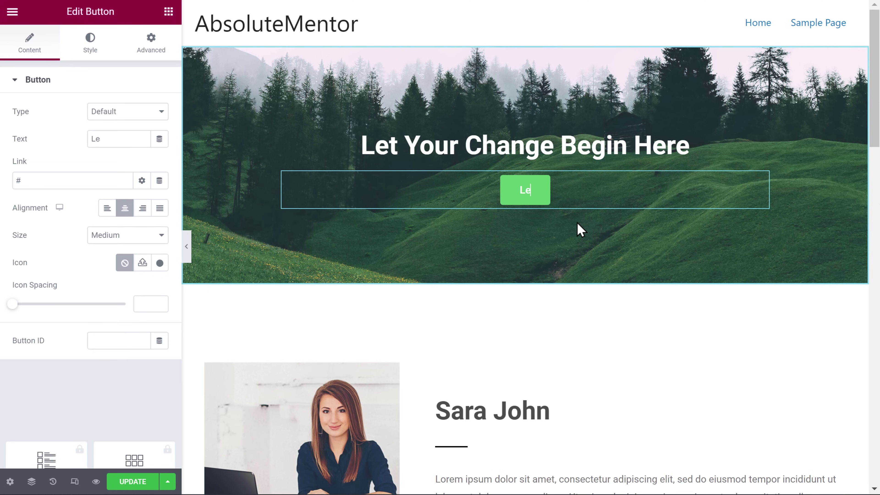
type("arn more")
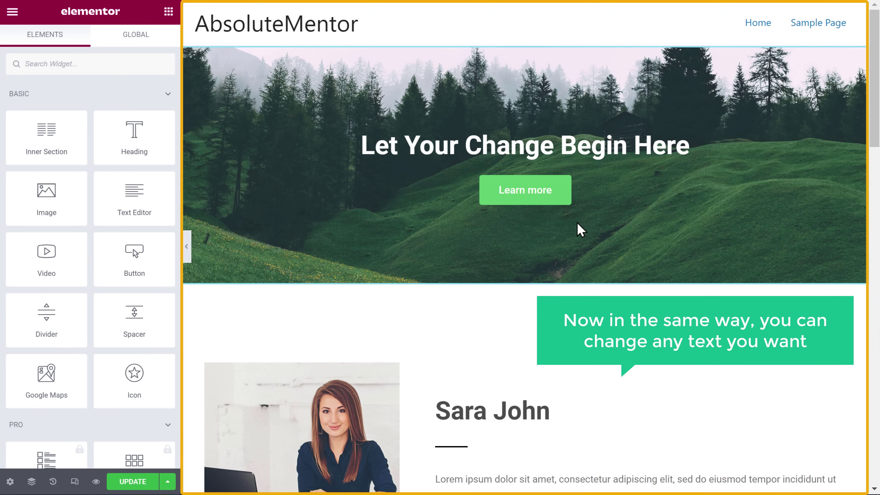
scroll(580, 230, "down", 8)
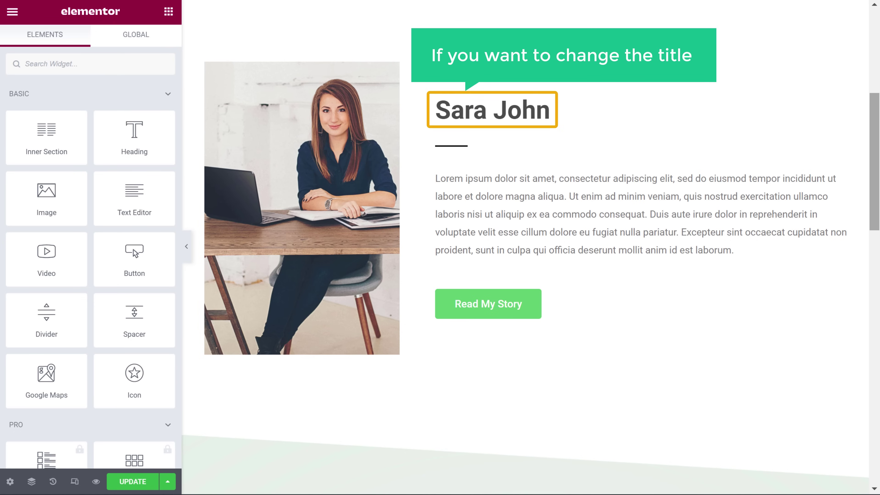
left_click_drag(436, 110, 556, 102)
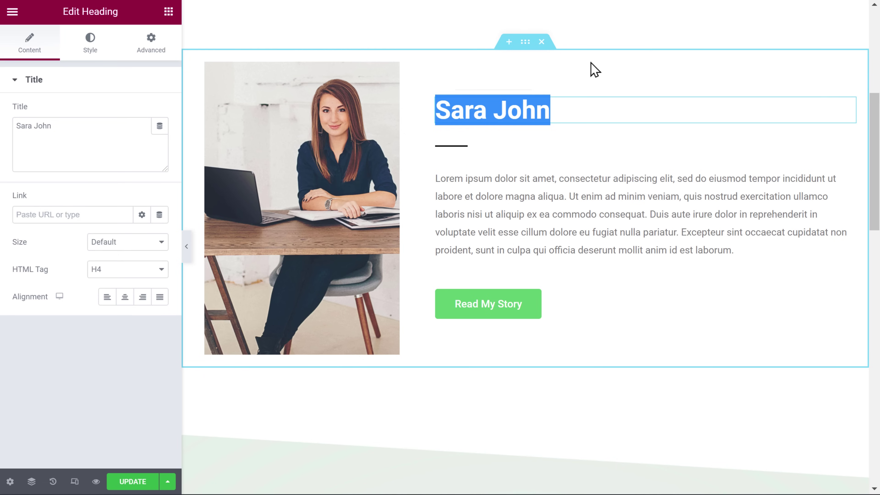
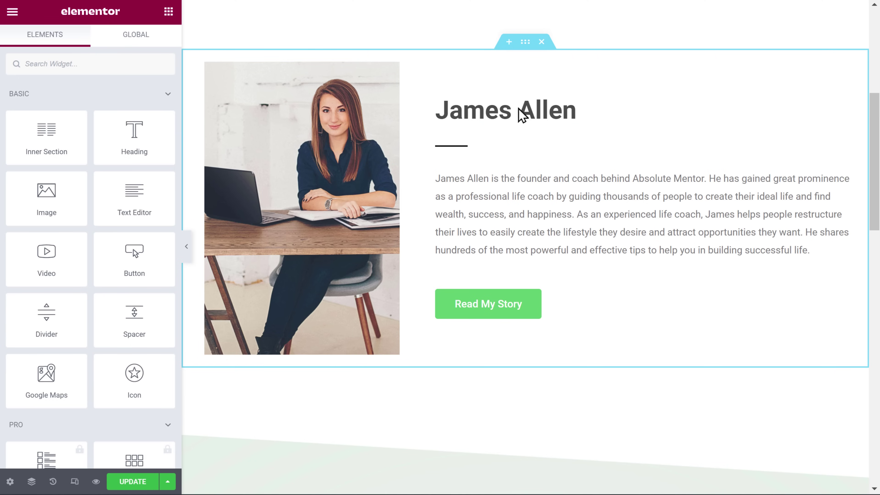
left_click(288, 106)
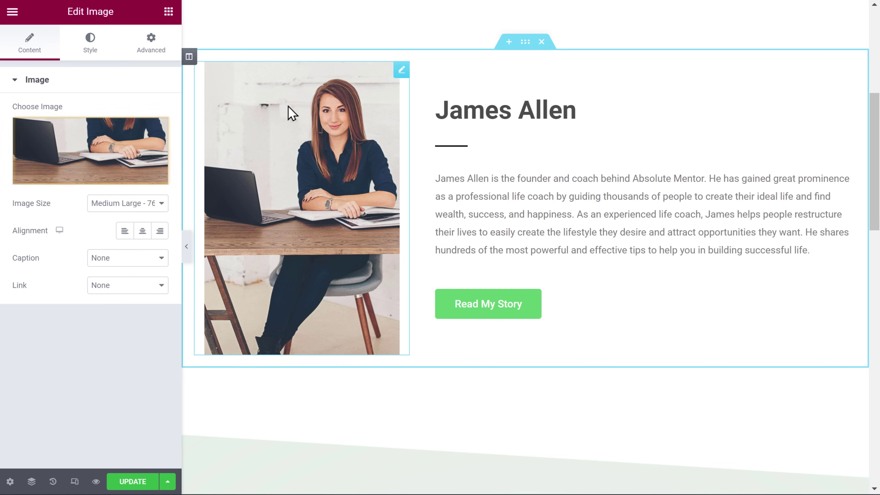
left_click(89, 133)
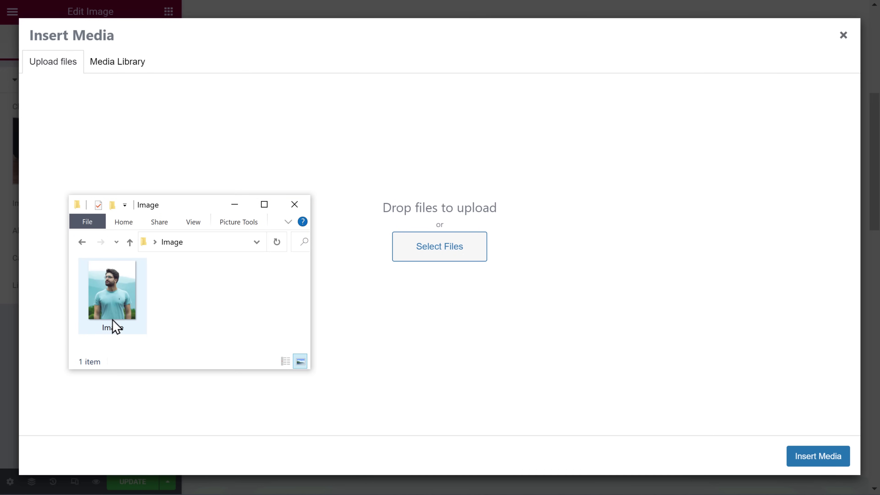
- Upload the new portrait by dragging its image file into the Insert Media drop zone
left_click(114, 329)
left_click_drag(126, 327, 426, 326)
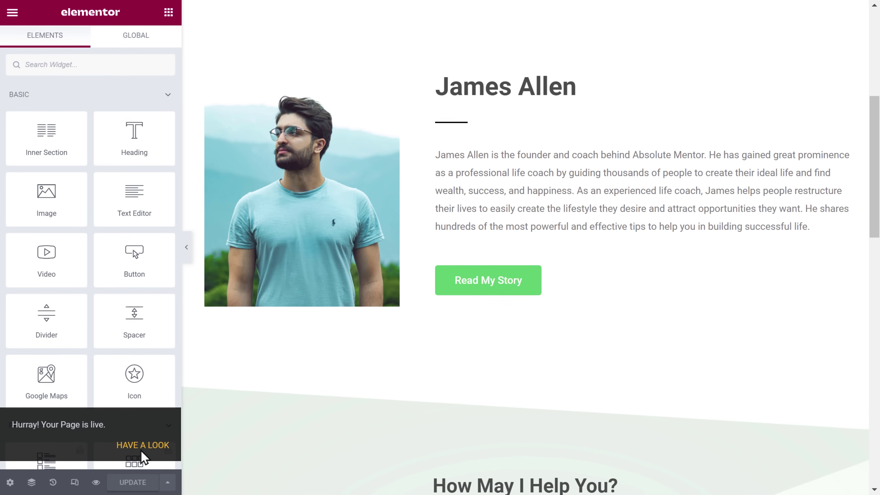
- Scroll through the updated live home page, then return to the Elementor | Home editor tab
left_click(142, 451)
scroll(145, 457, "down", 10)
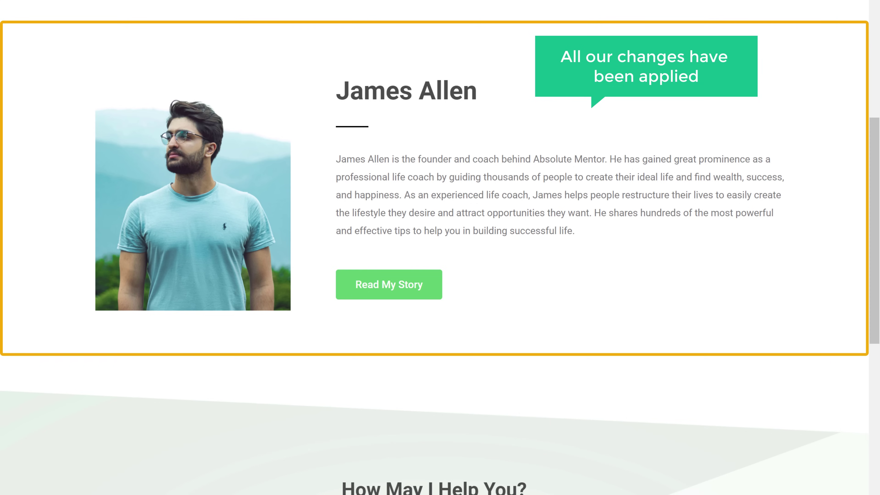
scroll(440, 258, "down", 8)
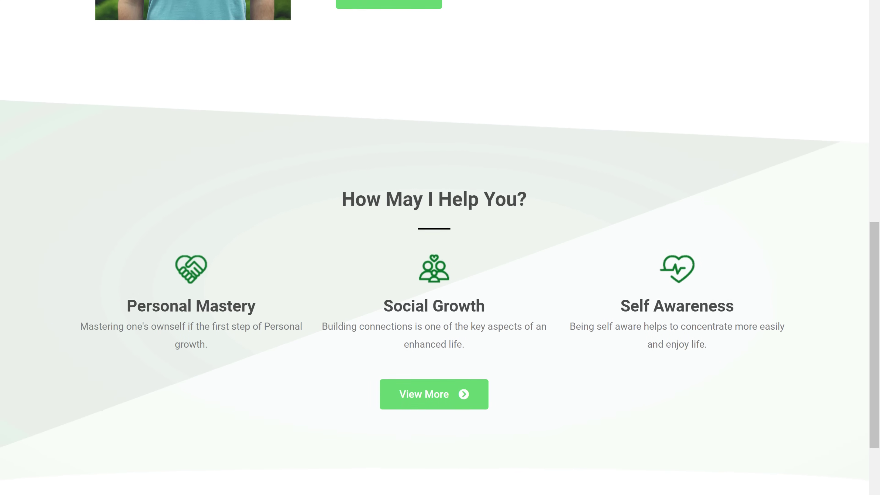
scroll(440, 247, "down", 10)
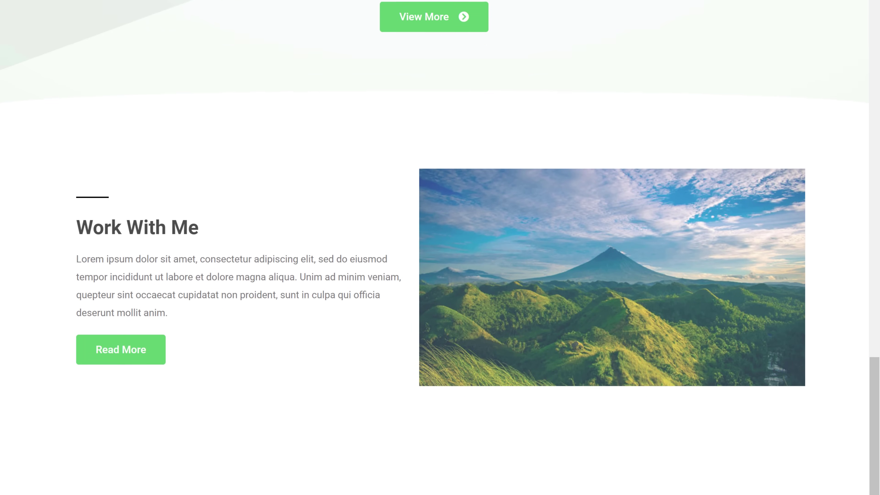
scroll(440, 248, "down", 1)
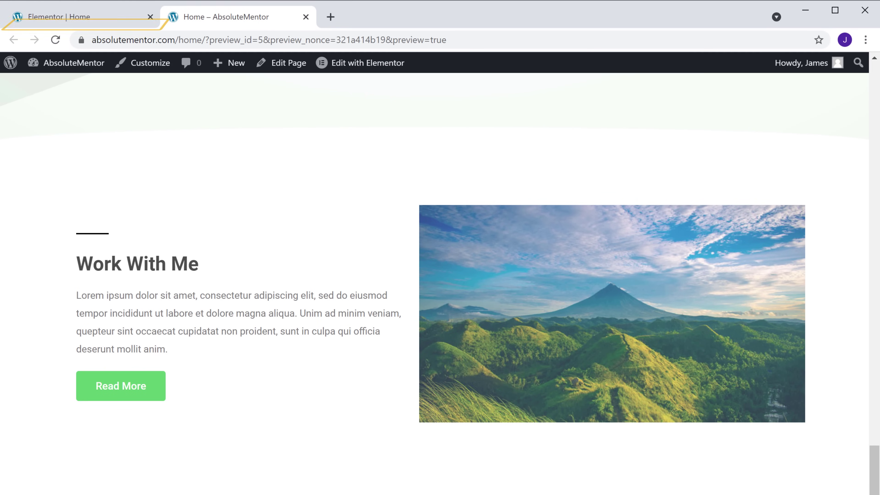
left_click(71, 25)
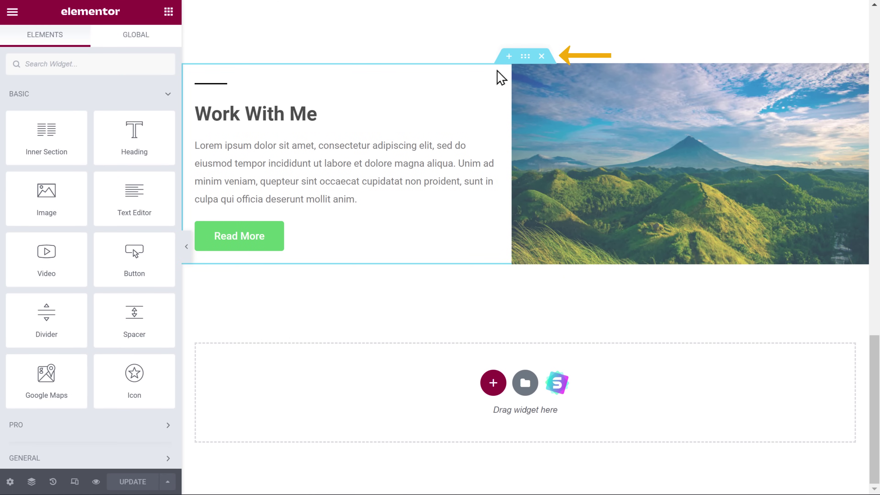
- Delete the Work With Me section, then bring up Elementor's template Library from the empty drop area
left_click(542, 58)
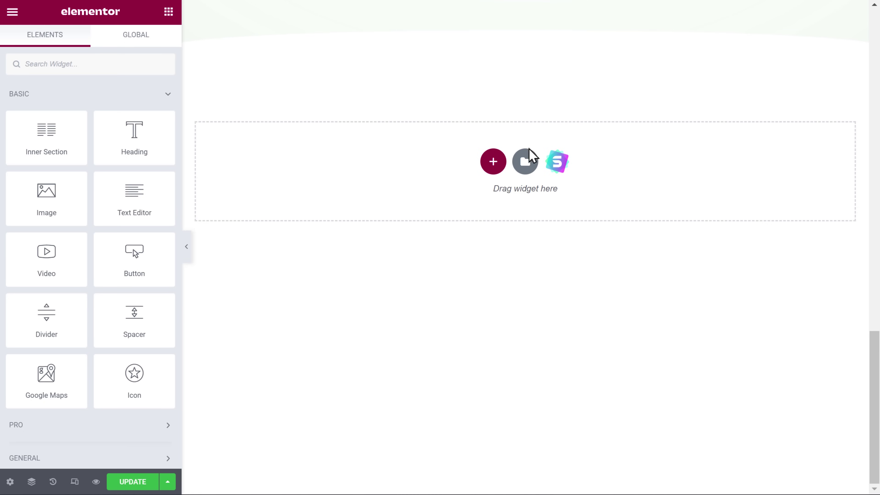
left_click(526, 171)
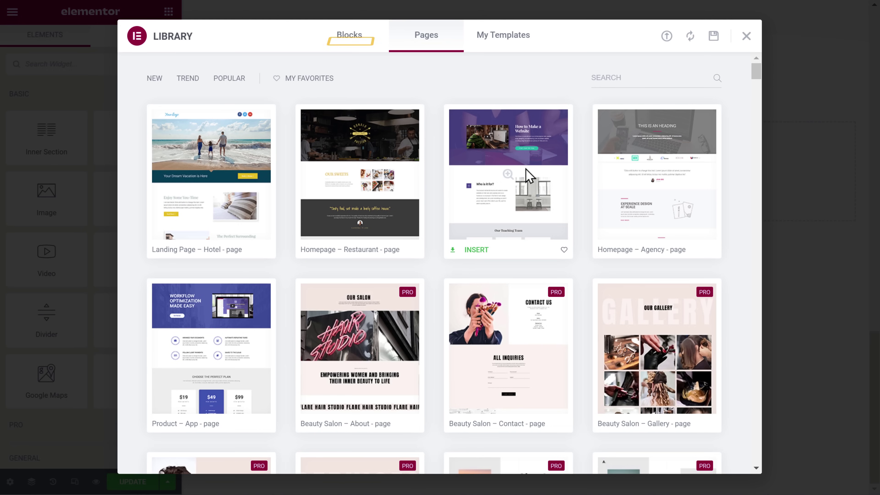
- Filter Library blocks to the Contact category and insert the Welcome 'Get in touch' block
left_click(349, 40)
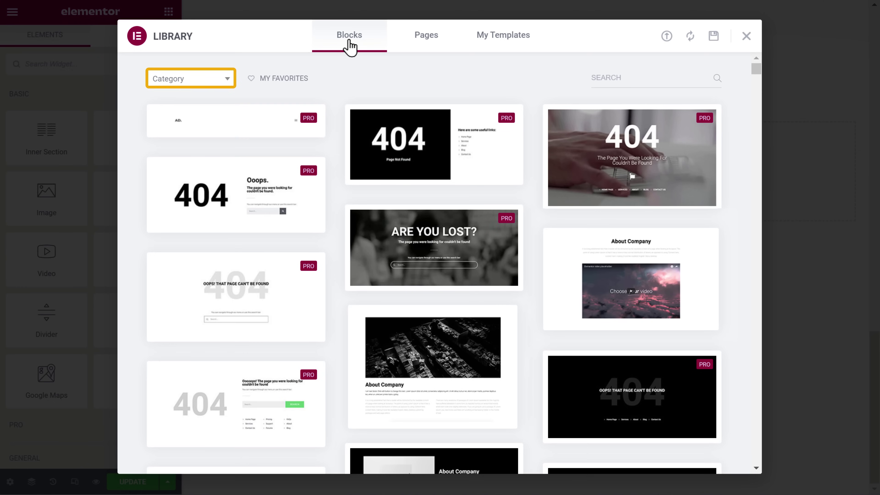
left_click(207, 83)
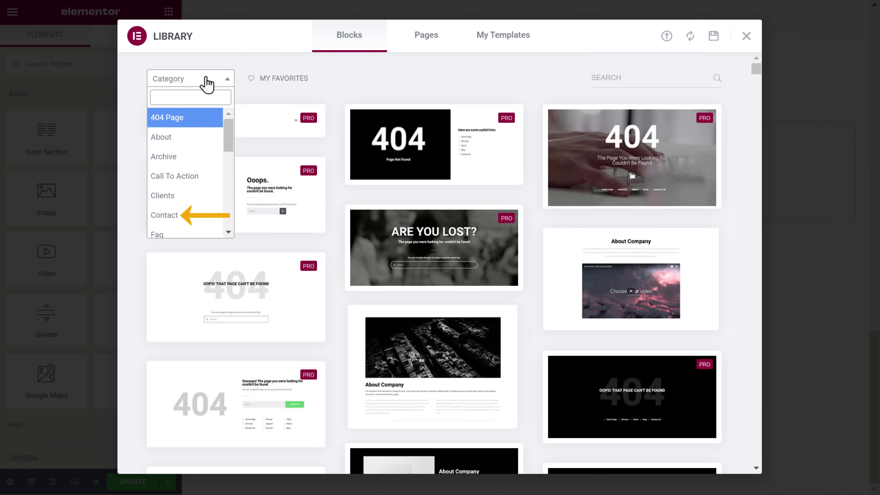
left_click(163, 217)
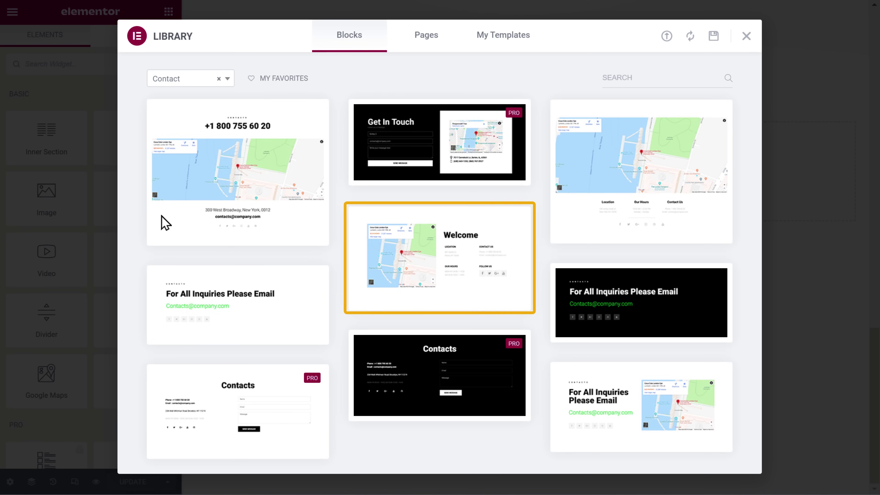
left_click(439, 266)
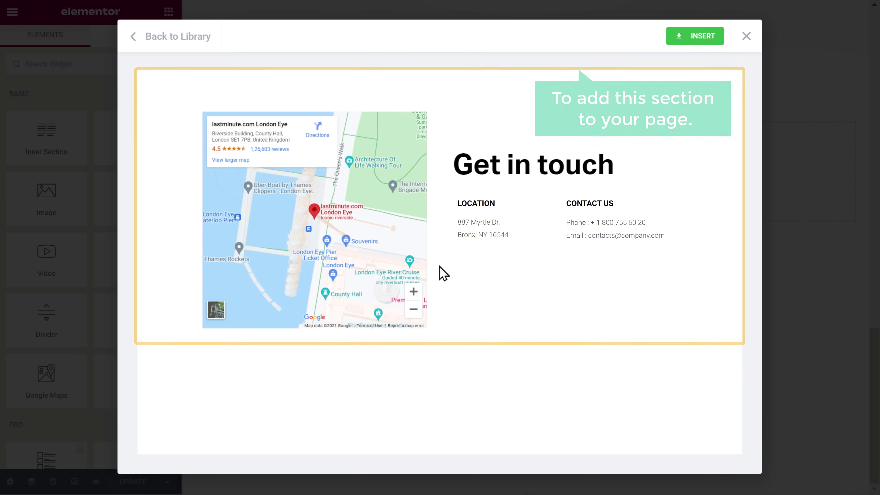
left_click(698, 37)
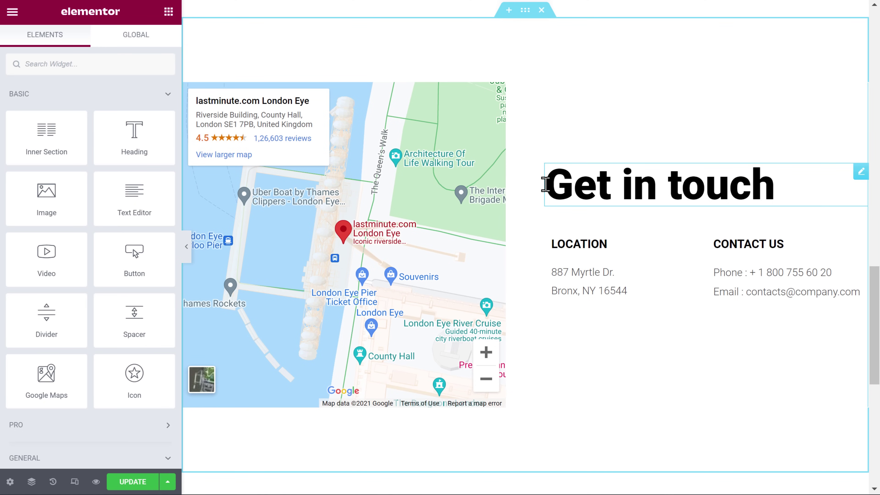
- Retitle the Get in touch heading to 'Contact Info' and switch to the Home – AbsoluteMentor preview
left_click_drag(556, 185, 776, 186)
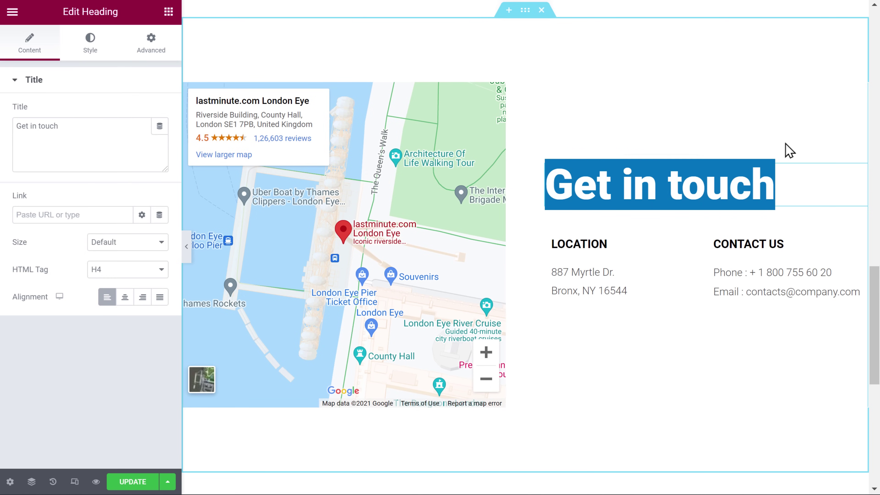
type("Contact Info")
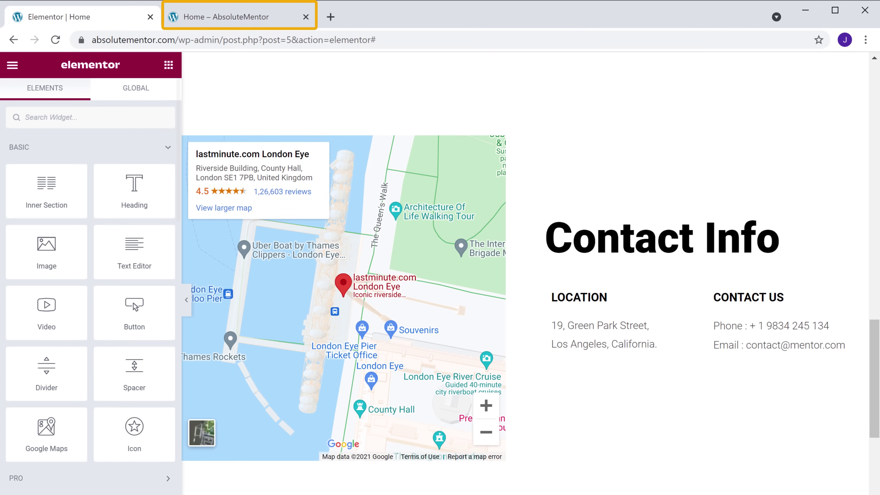
left_click(226, 25)
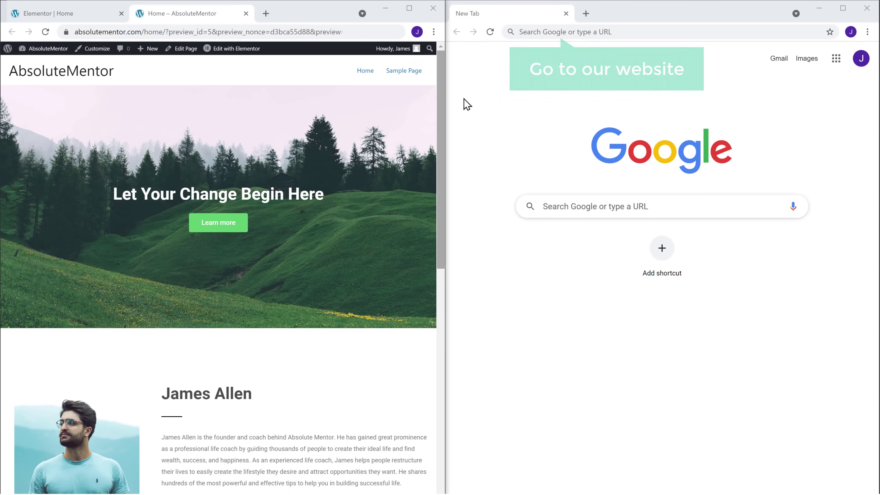
- Load absolutementor.com in the second browser window
left_click(632, 32)
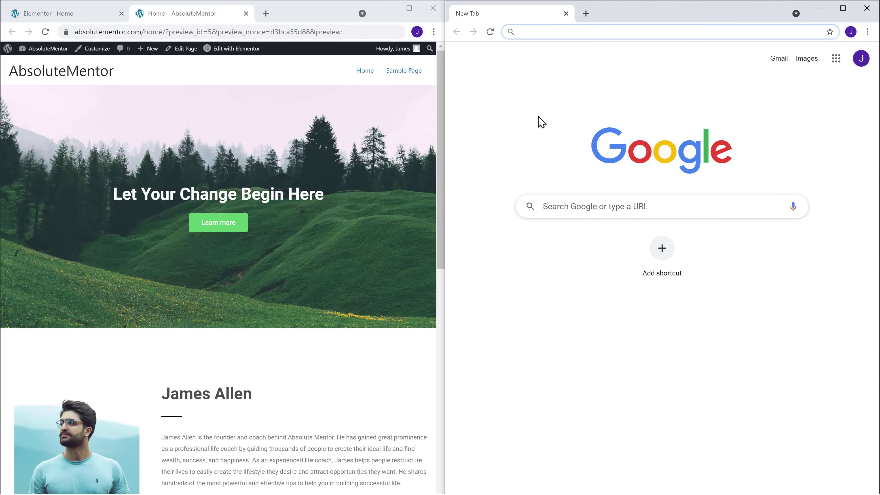
type("absolutementor.com")
key("Return")
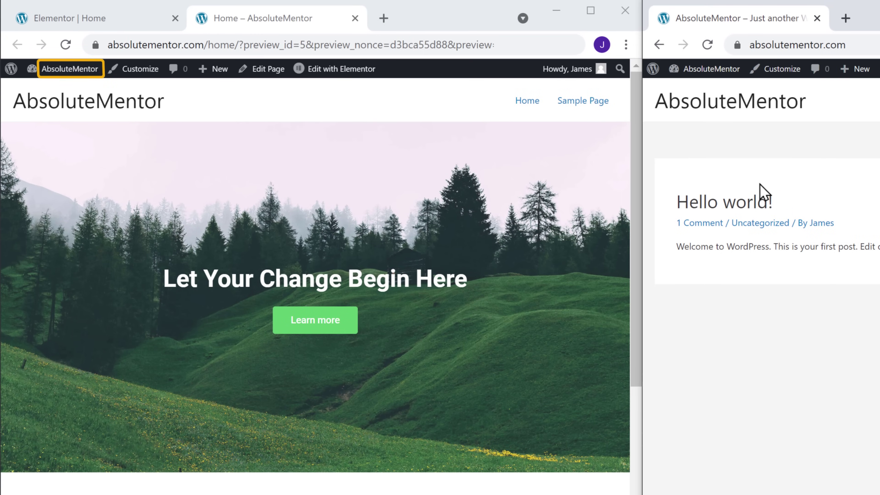
- Go to the AbsoluteMentor admin Dashboard and open Settings > Reading
mouse_move(52, 77)
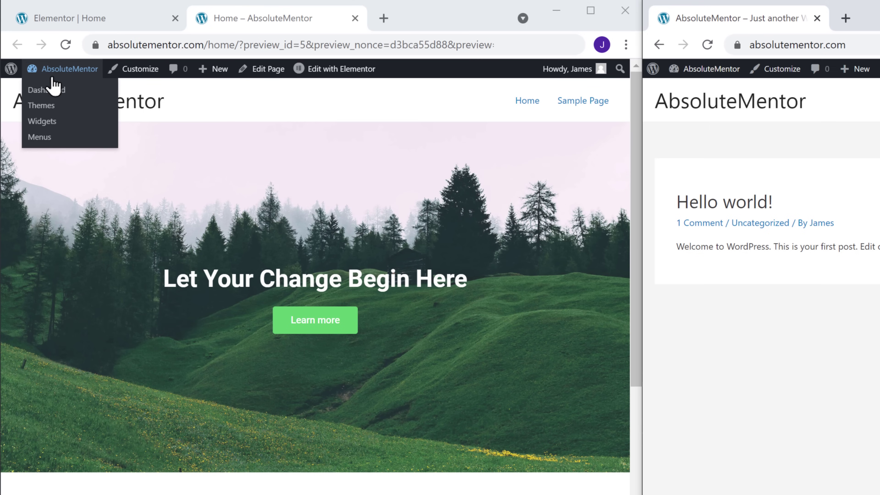
left_click(46, 91)
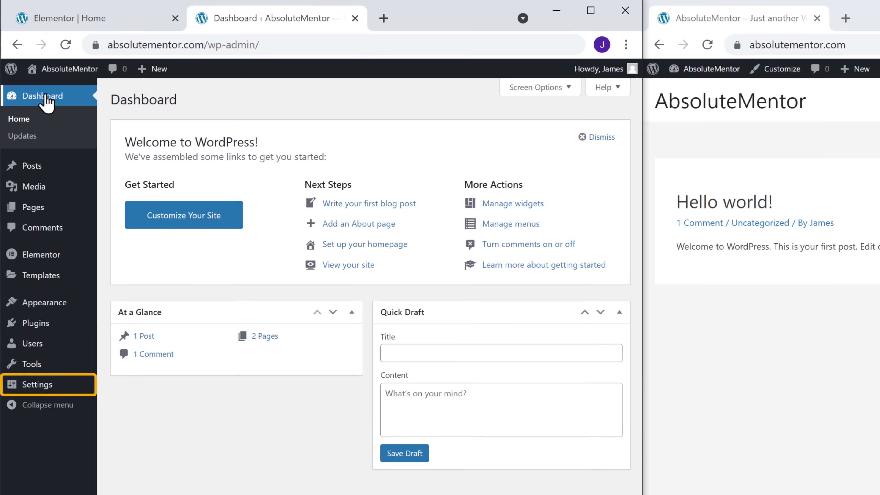
mouse_move(35, 389)
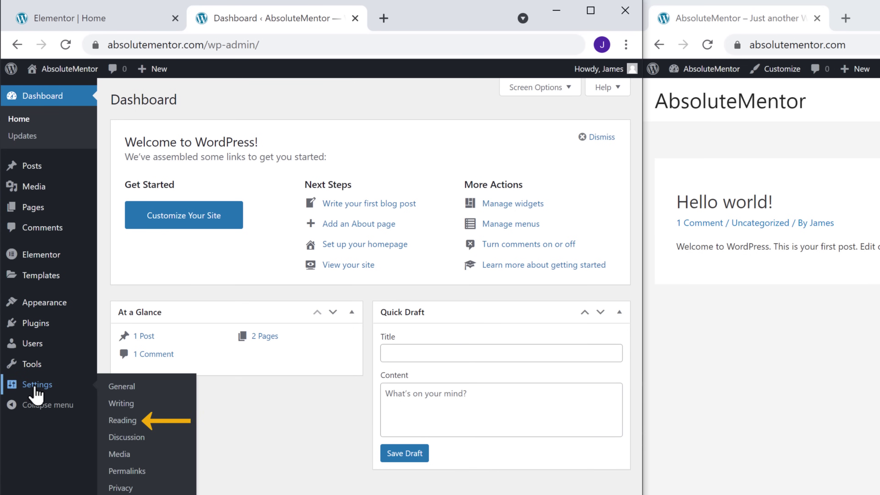
left_click(123, 425)
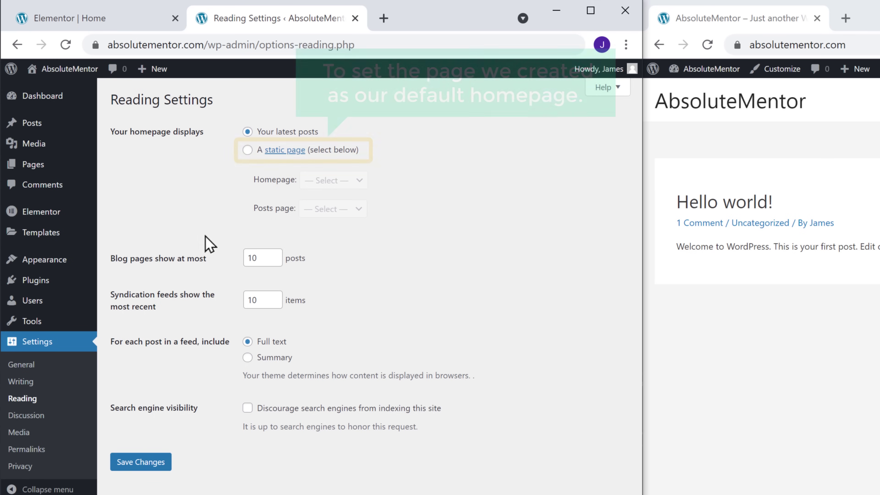
- Set the homepage to the static Home page, save, and reload absolutementor.com
left_click(247, 149)
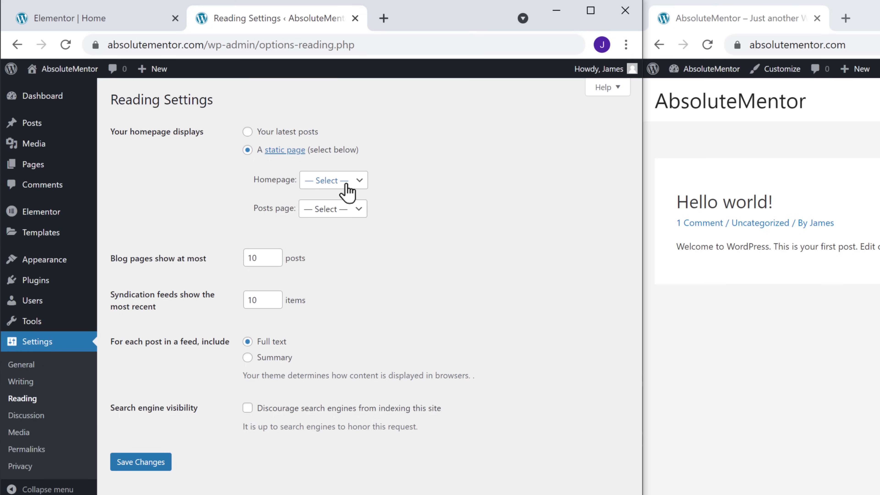
left_click(359, 182)
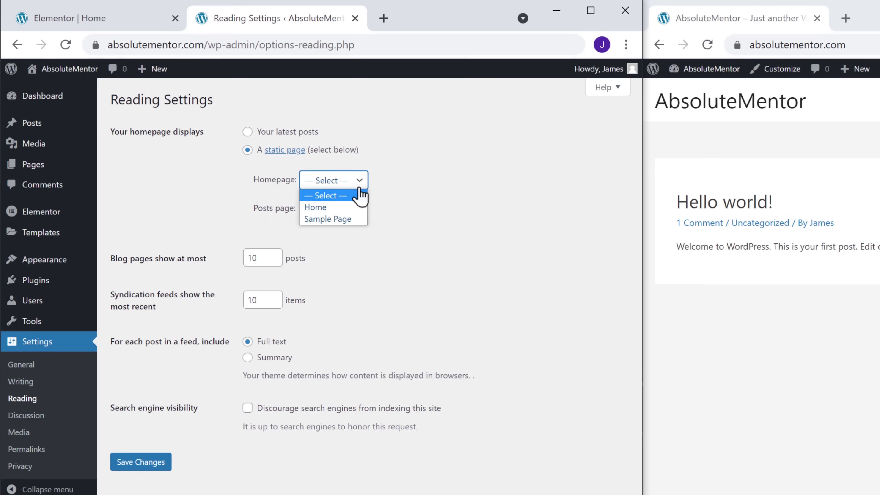
left_click(332, 207)
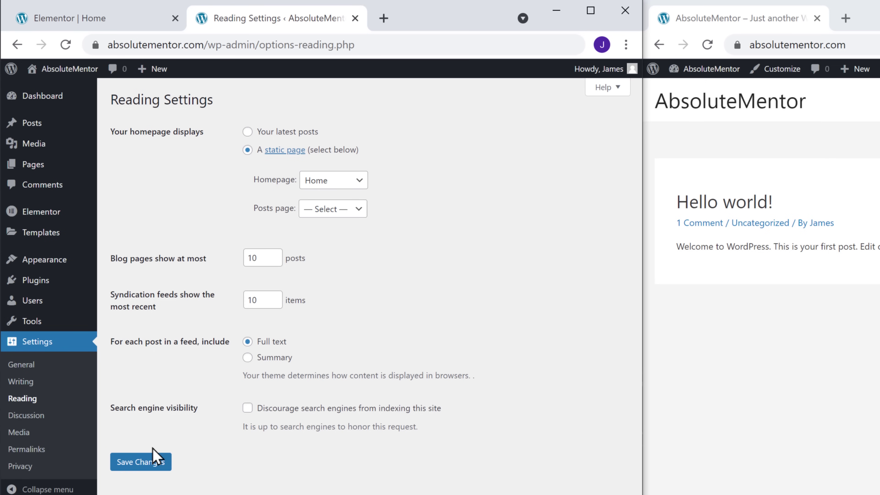
left_click(133, 465)
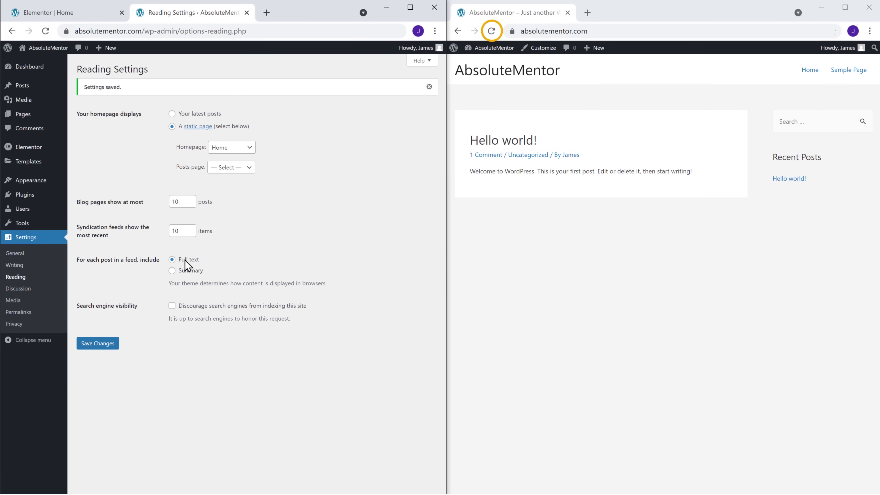
left_click(493, 35)
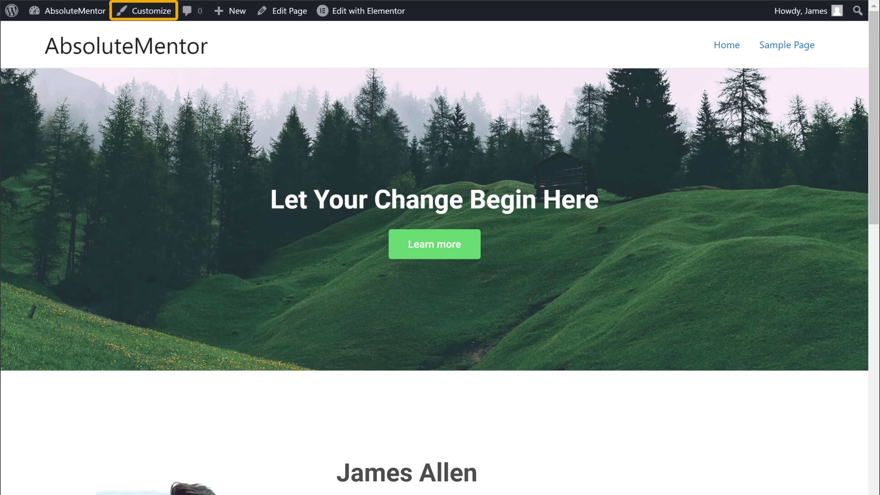
- In the Customizer, upload the Logo image as the 260 px site logo, hide the site title, and publish
left_click(148, 16)
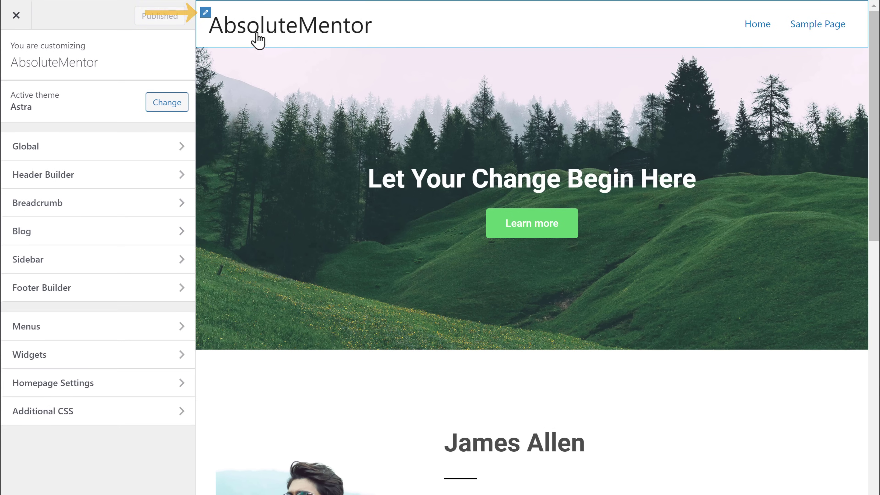
left_click(206, 13)
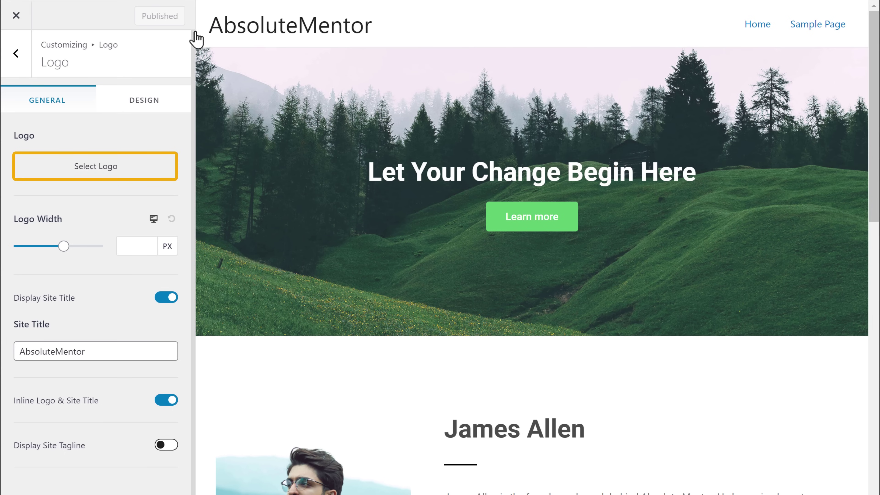
left_click(96, 173)
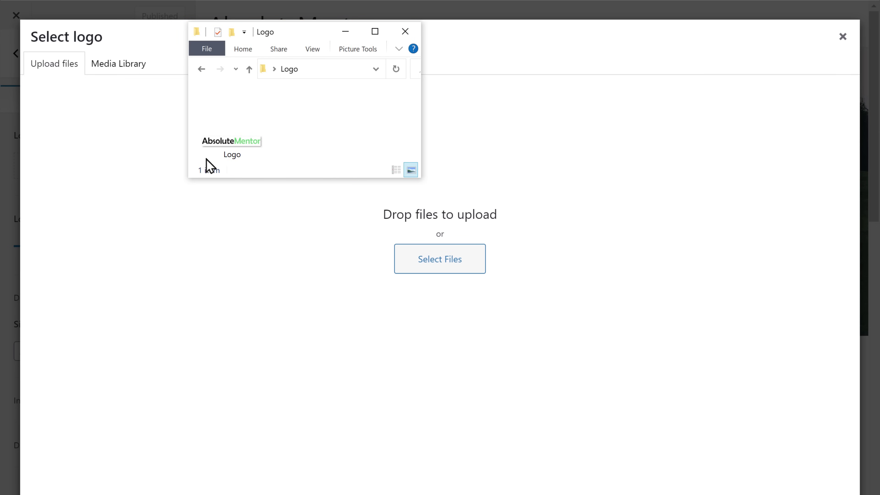
left_click(248, 156)
left_click_drag(247, 156, 387, 260)
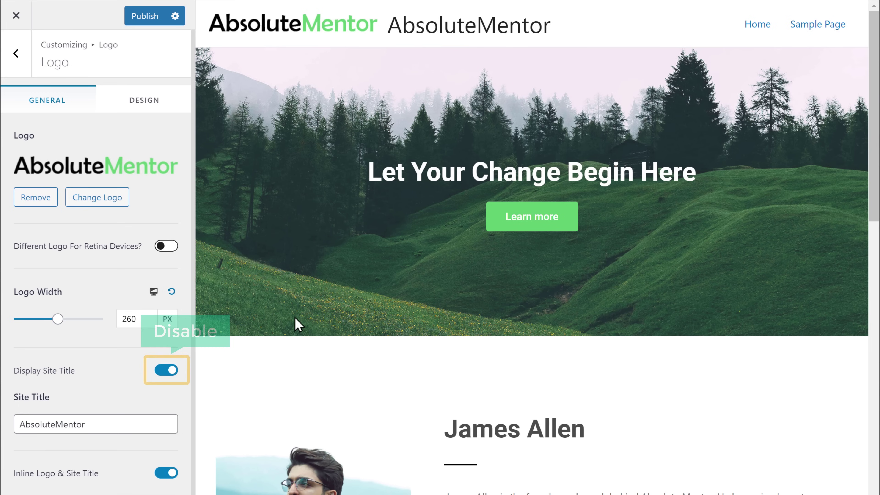
left_click(165, 372)
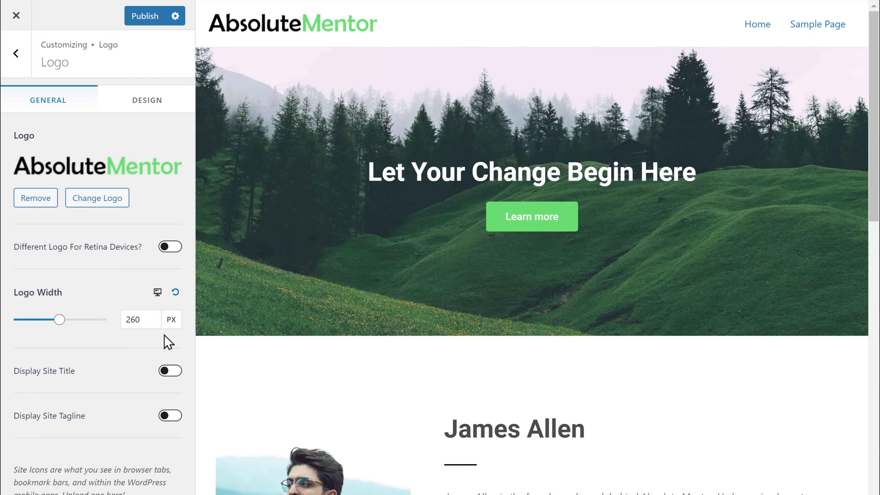
left_click(144, 21)
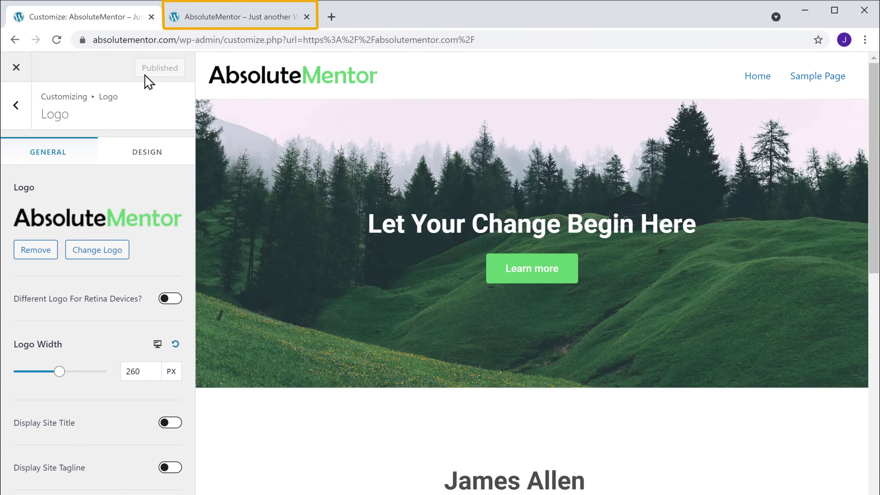
- Reload the live absolutementor.com tab to show the new logo header
left_click(231, 26)
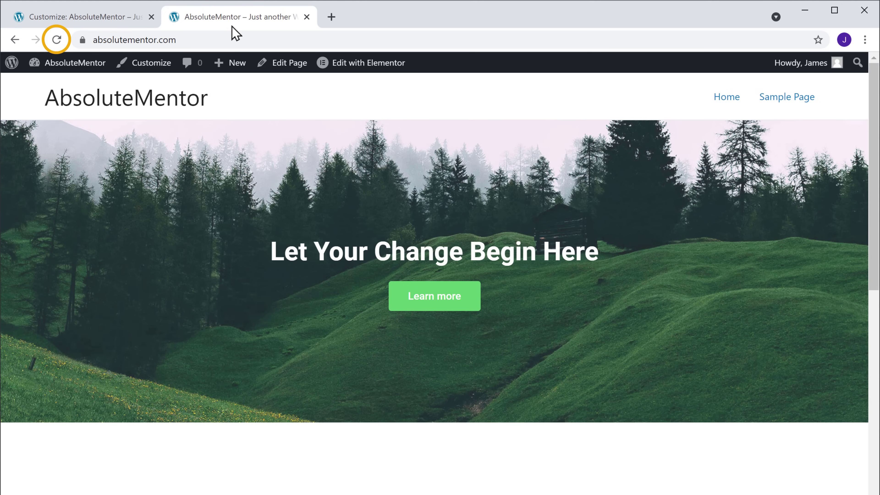
left_click(57, 40)
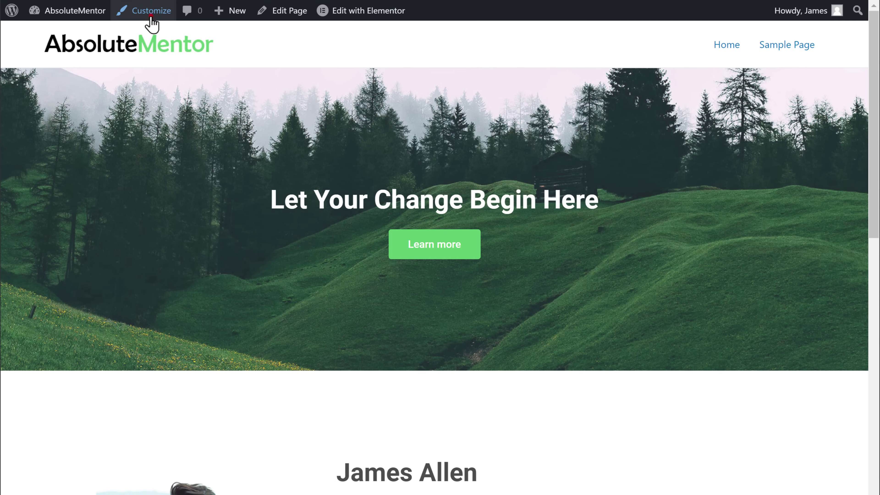
- In Customizer Menus, create 'Main Menu' assigned to the Primary Menu location
left_click(143, 62)
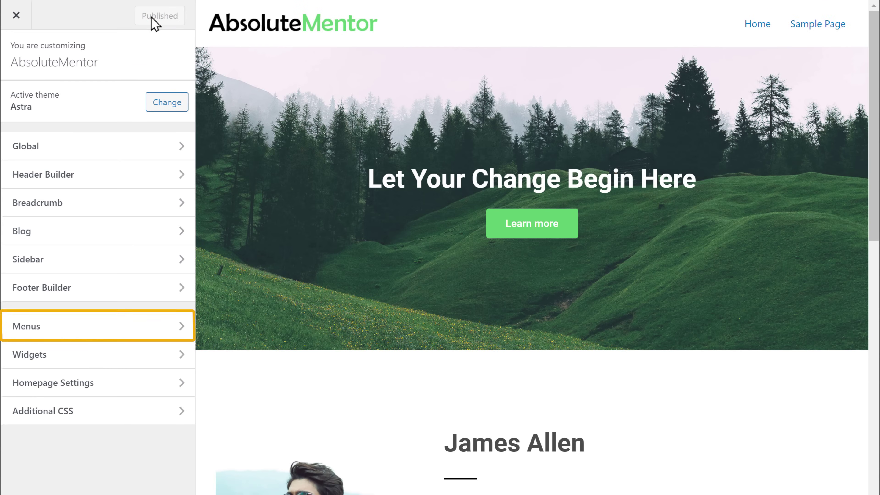
left_click(24, 338)
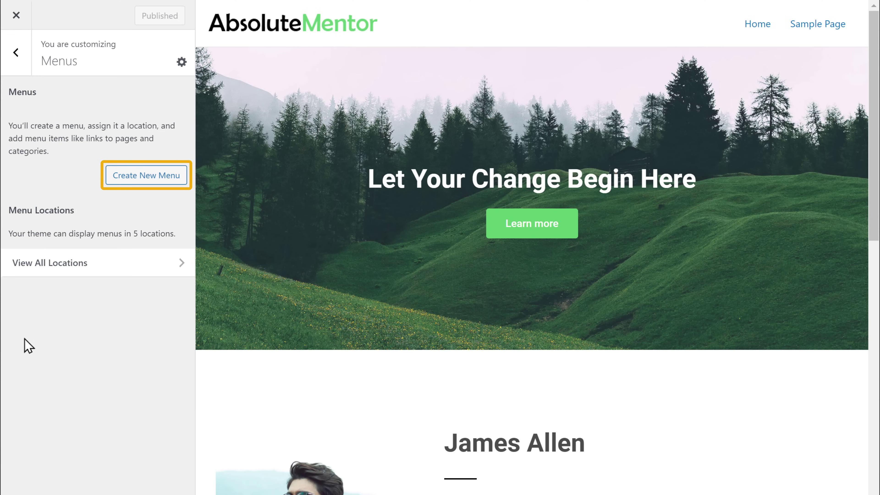
left_click(144, 181)
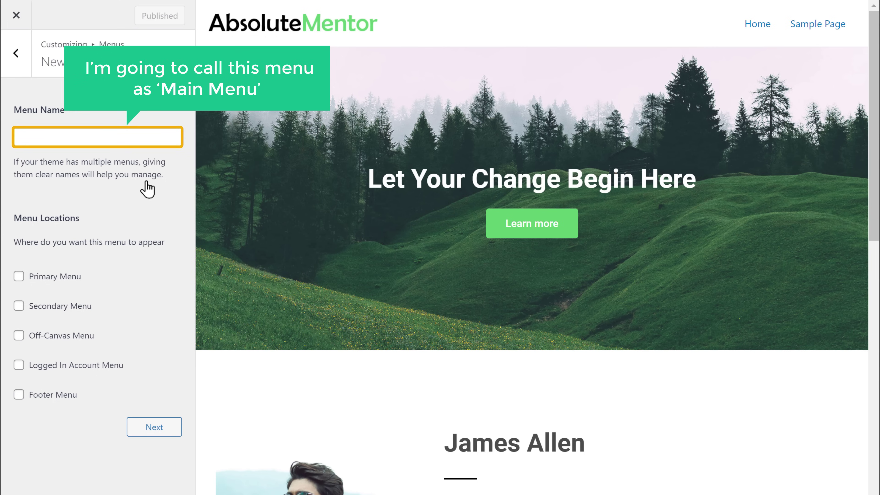
left_click(85, 136)
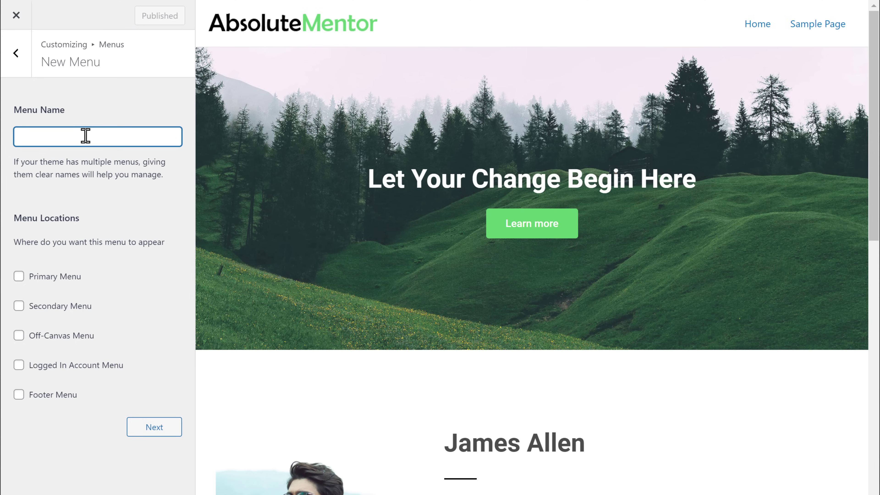
type("Main Menu")
left_click(77, 194)
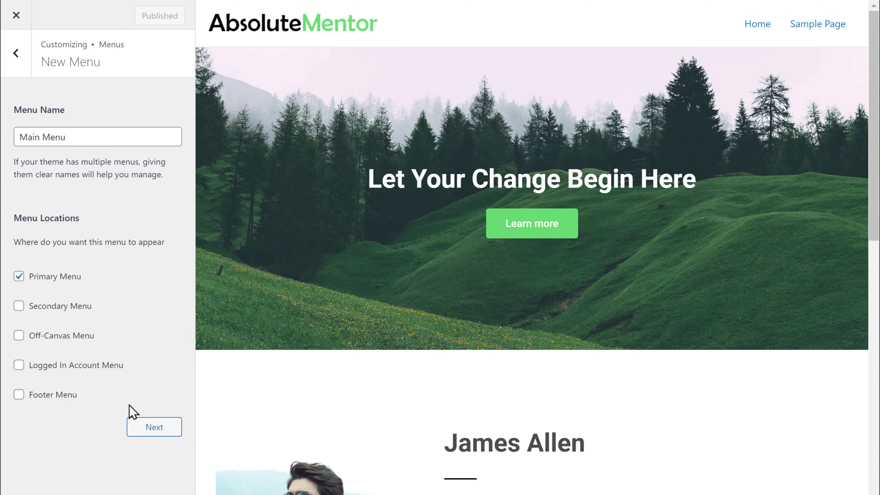
left_click(152, 430)
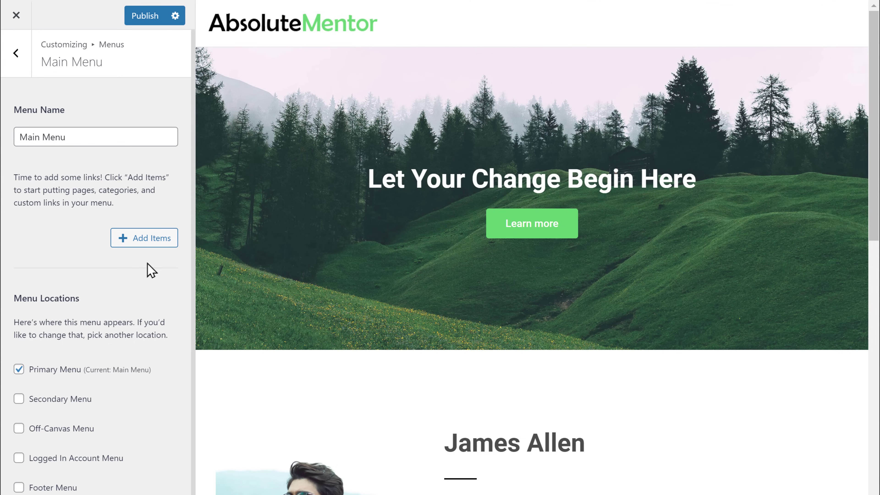
- Add a custom link with text 'About' and URL #about to the Main Menu
left_click(146, 243)
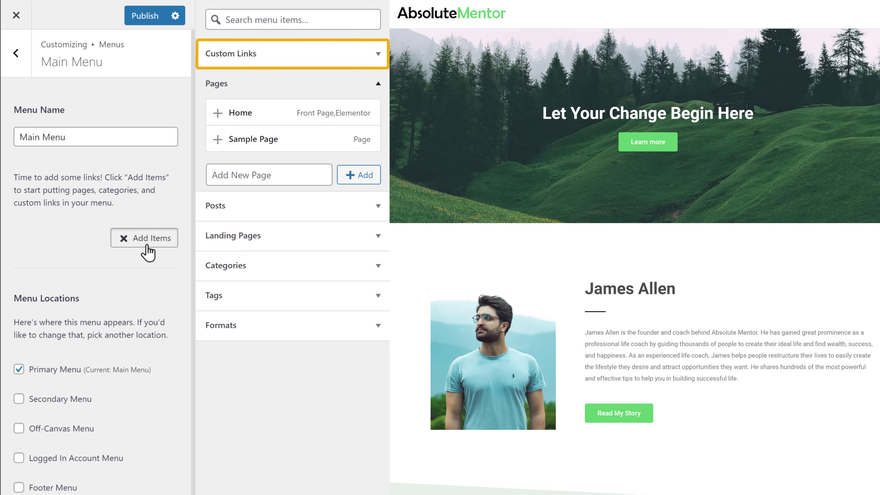
left_click(233, 64)
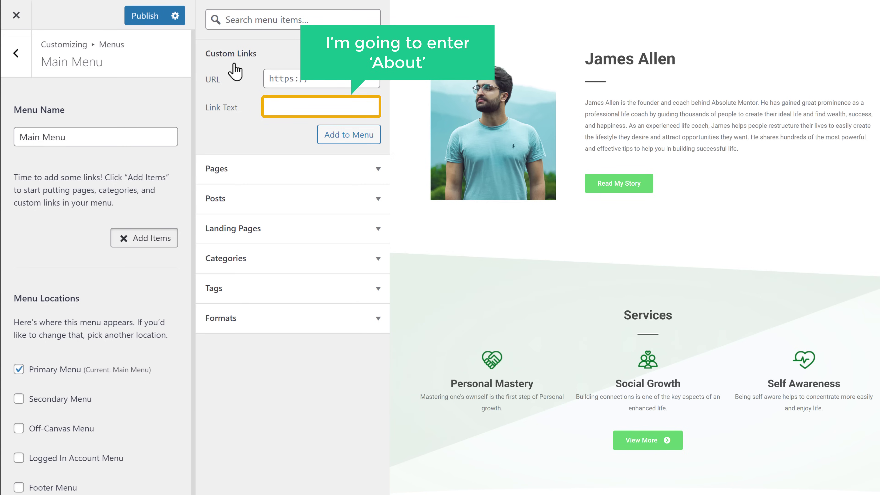
left_click(280, 106)
type("Abo")
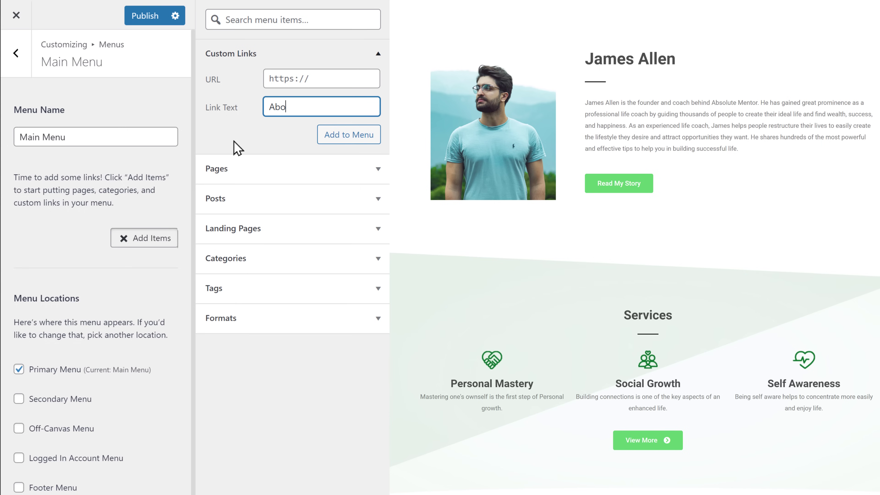
type("ut")
left_click(237, 147)
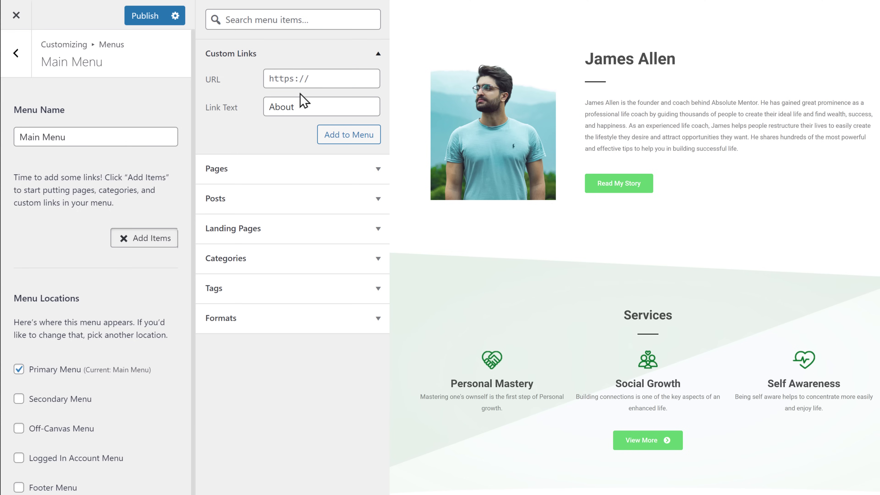
left_click(318, 78)
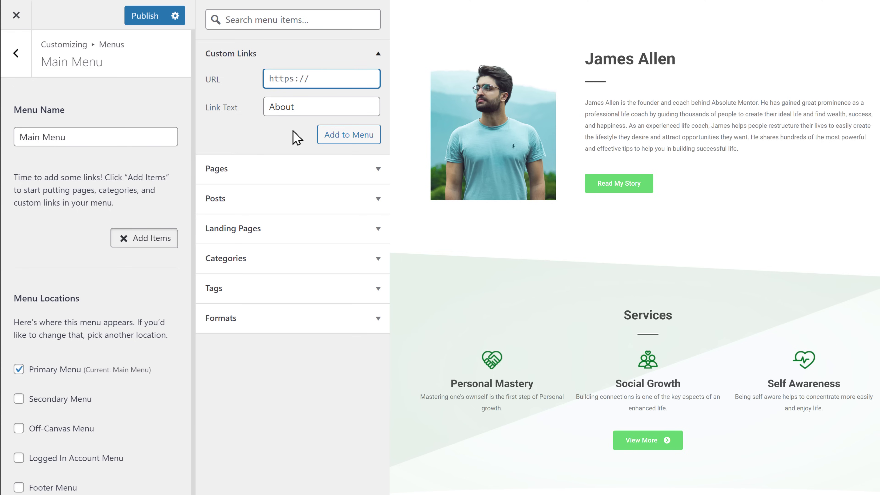
type("#about")
left_click(290, 149)
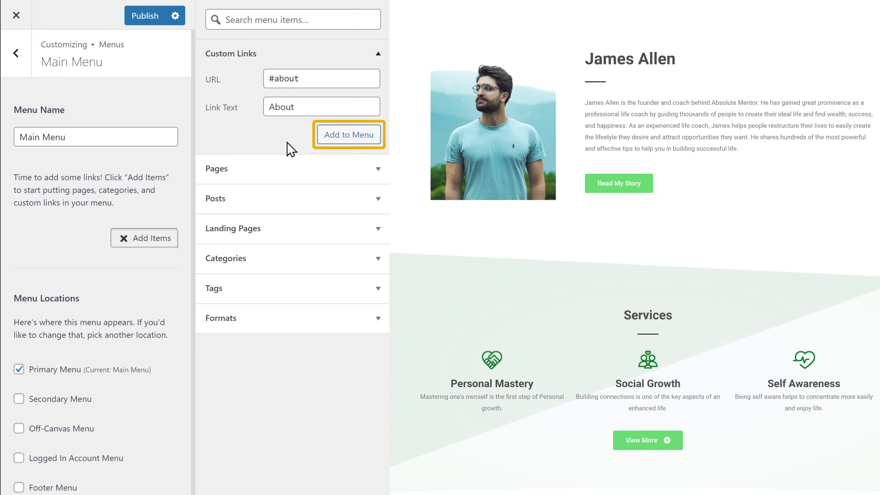
left_click(348, 150)
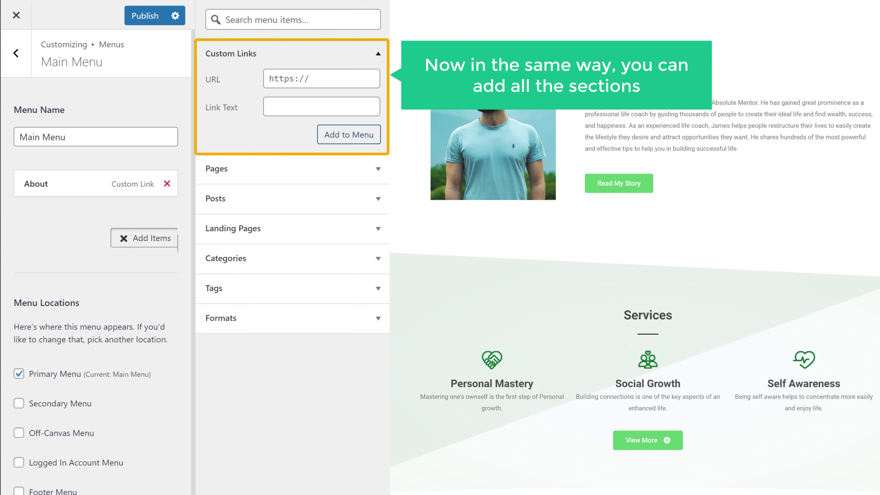
- Add a 'Services' custom link pointing to #services to the Main Menu
left_click(302, 106)
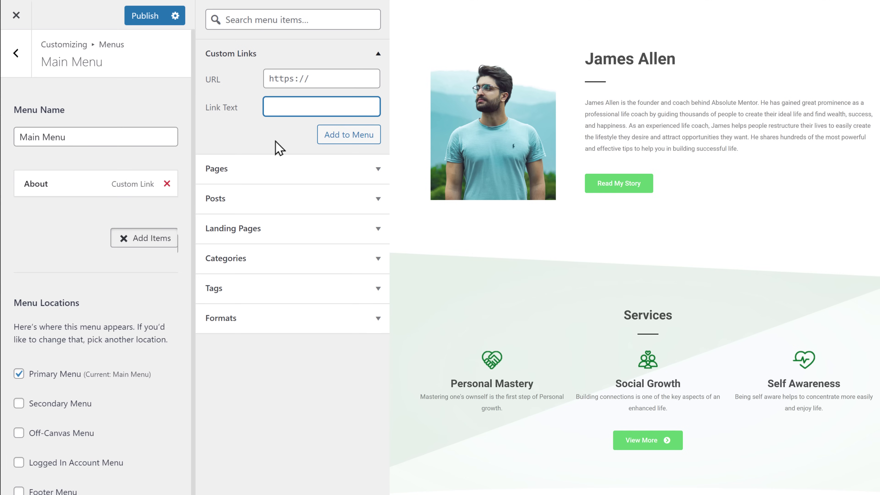
type("Services")
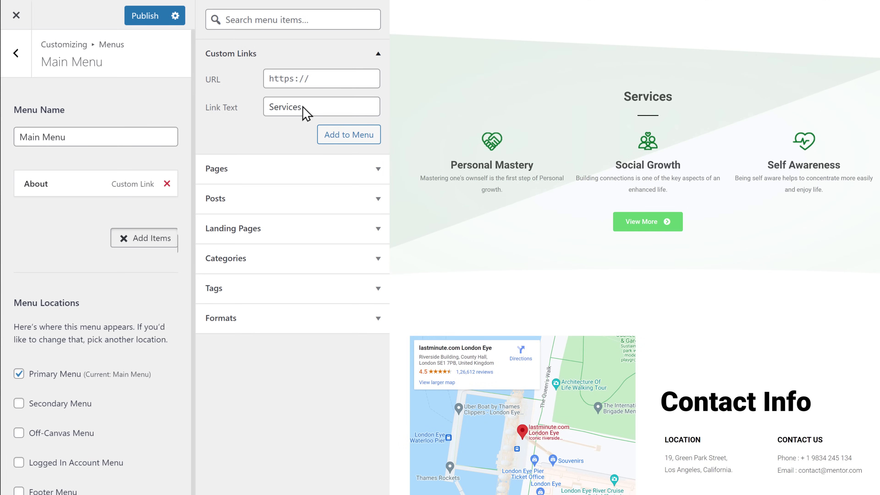
left_click(322, 80)
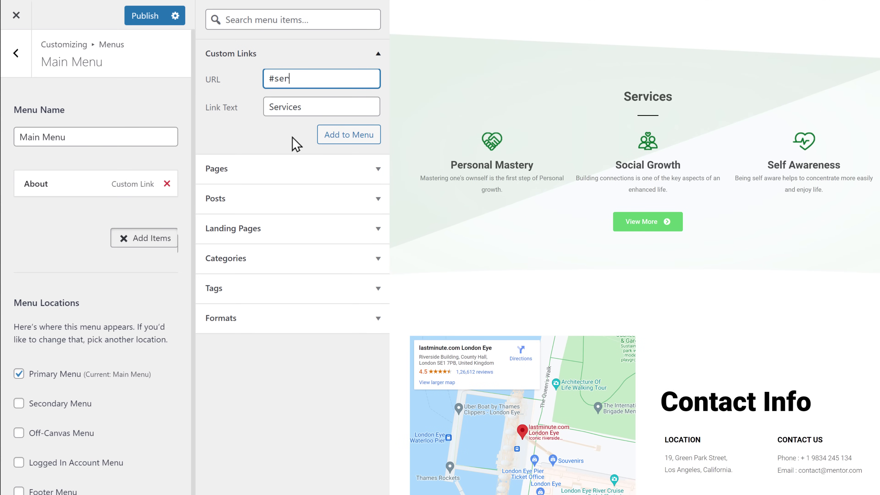
left_click(348, 142)
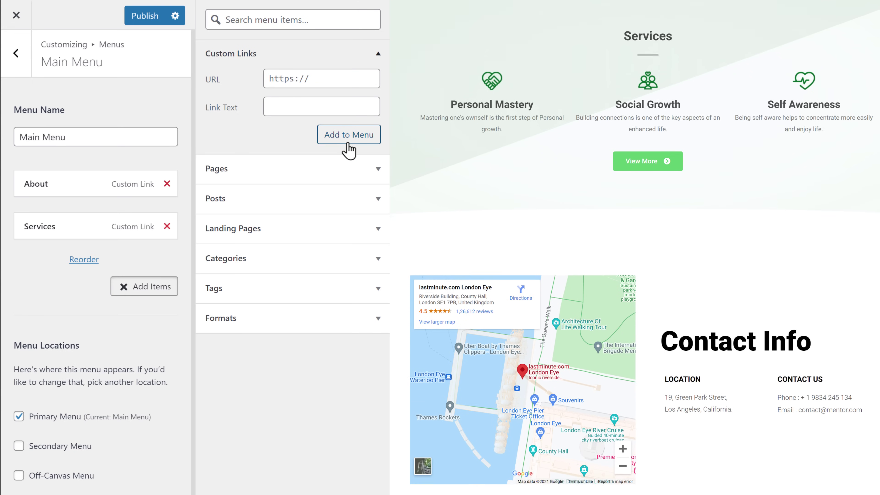
- Add a 'Contact' custom link pointing to #contact to the Main Menu
left_click(298, 106)
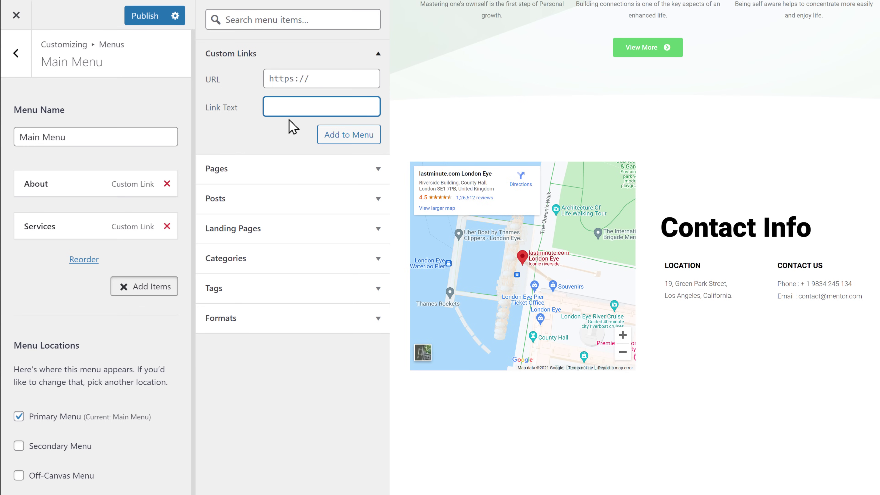
left_click(273, 144)
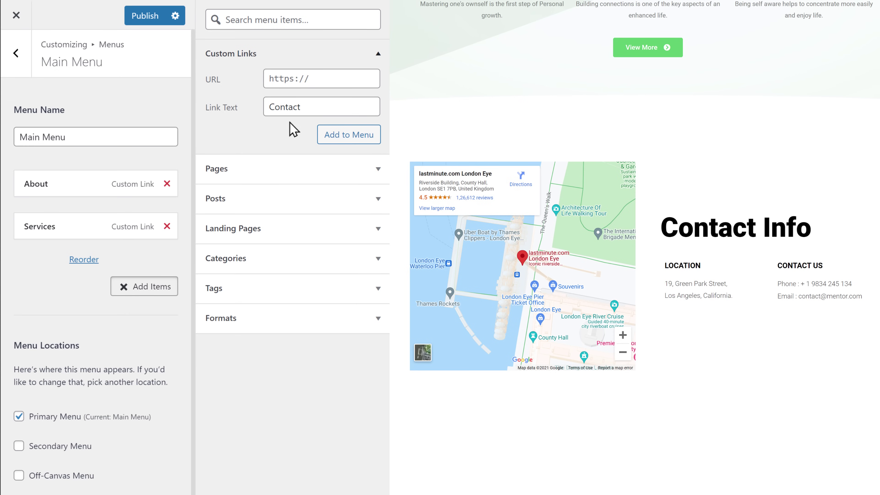
left_click(319, 80)
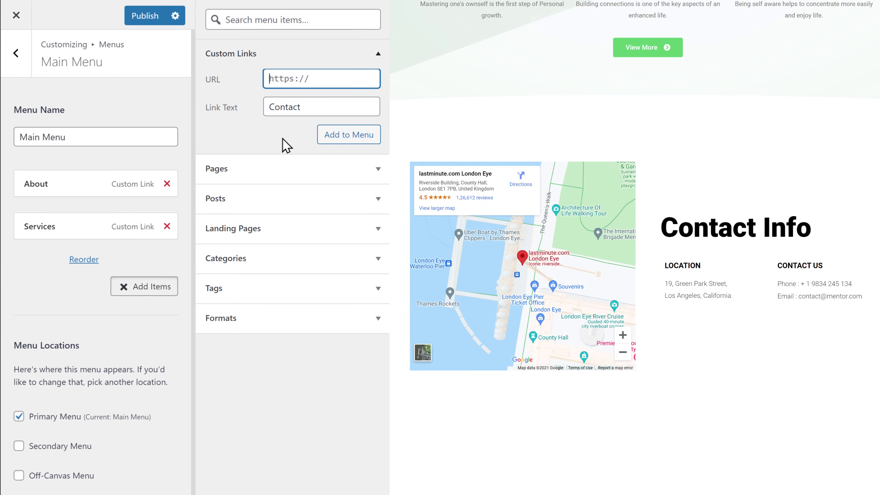
type("#contact")
left_click(345, 138)
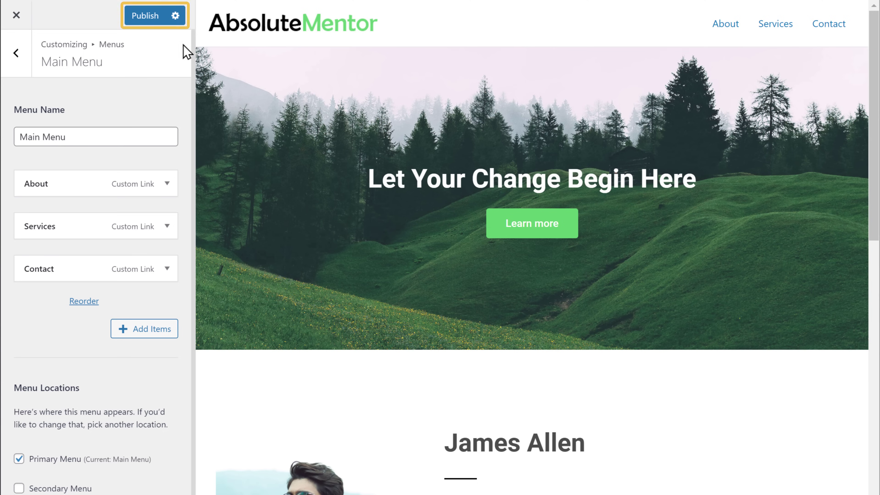
- Publish the Customizer menu changes and view the new About, Services, Contact header on the live site
left_click(144, 19)
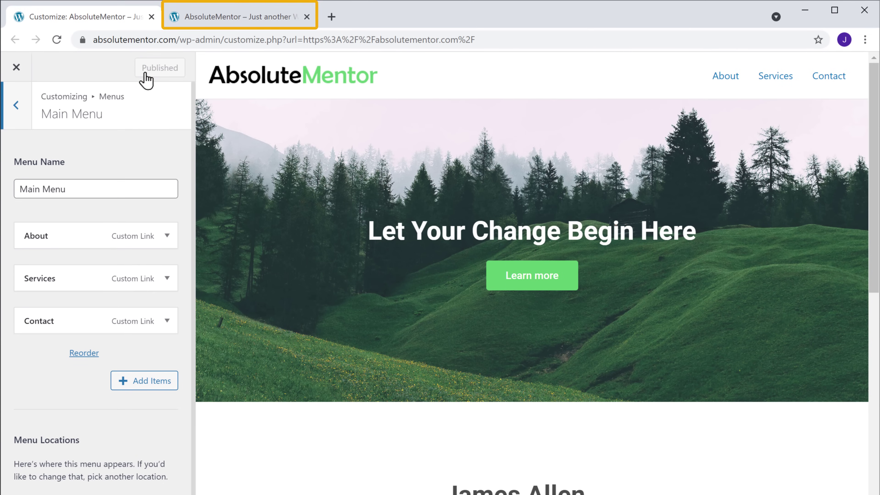
left_click(239, 24)
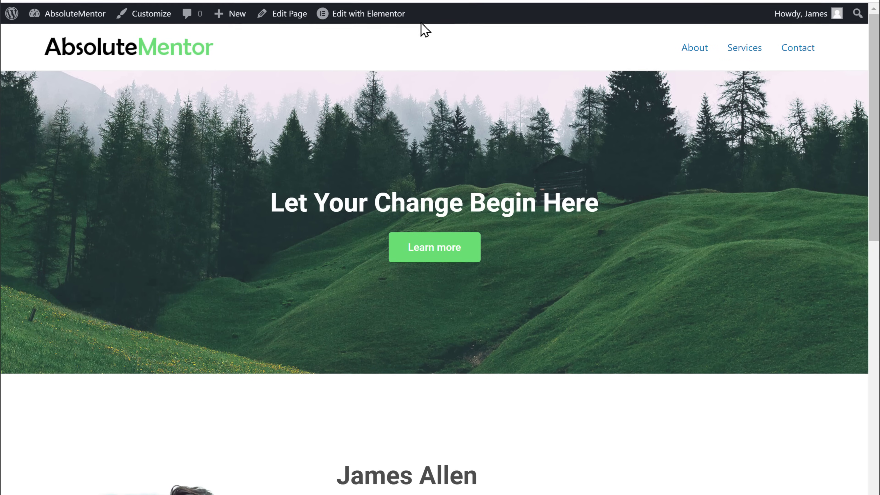
left_click(358, 18)
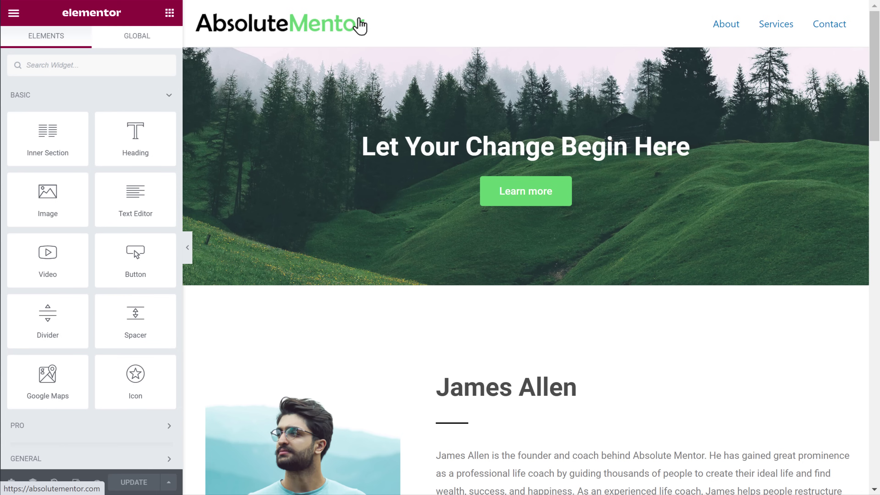
scroll(525, 248, "down", 8)
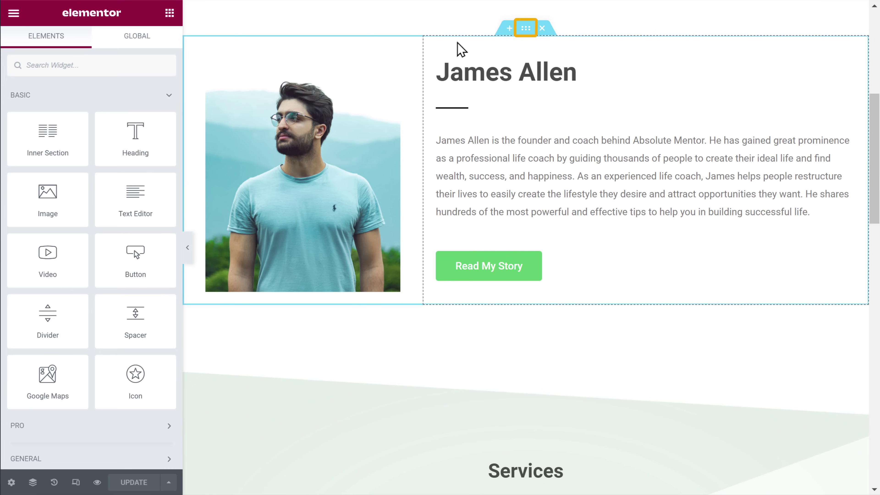
left_click(525, 31)
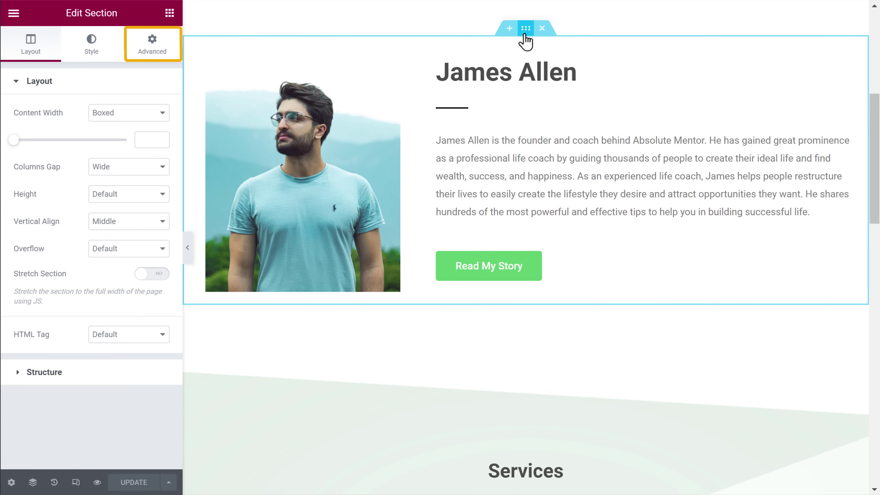
left_click(152, 63)
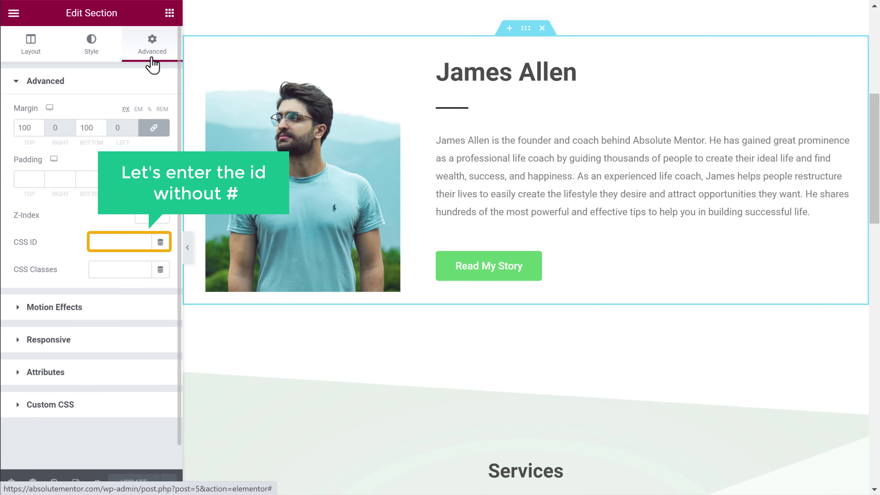
left_click(108, 241)
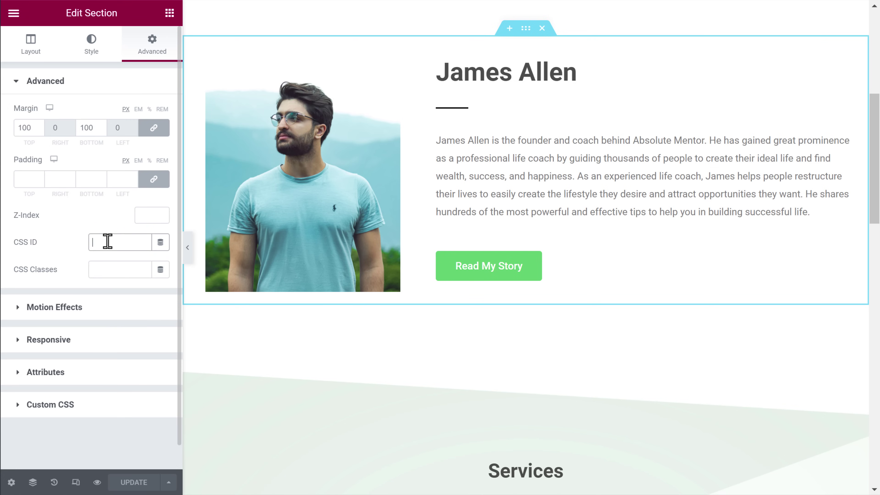
type("about")
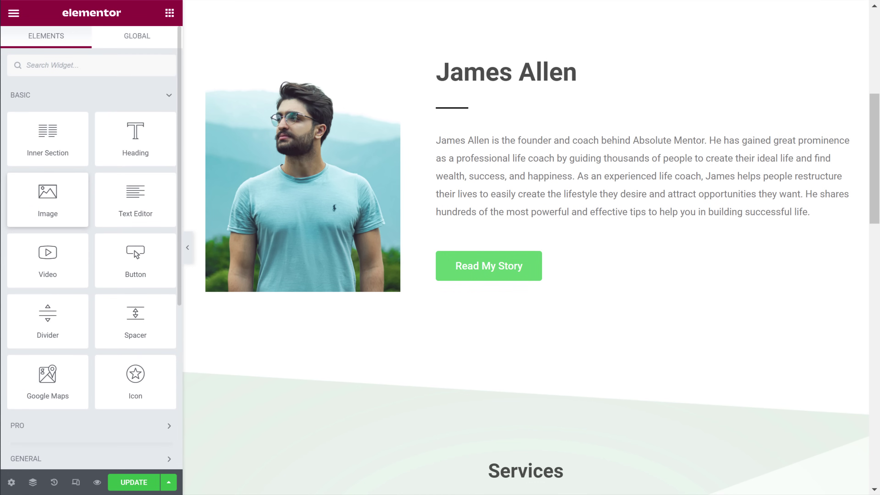
left_click_drag(874, 158, 874, 249)
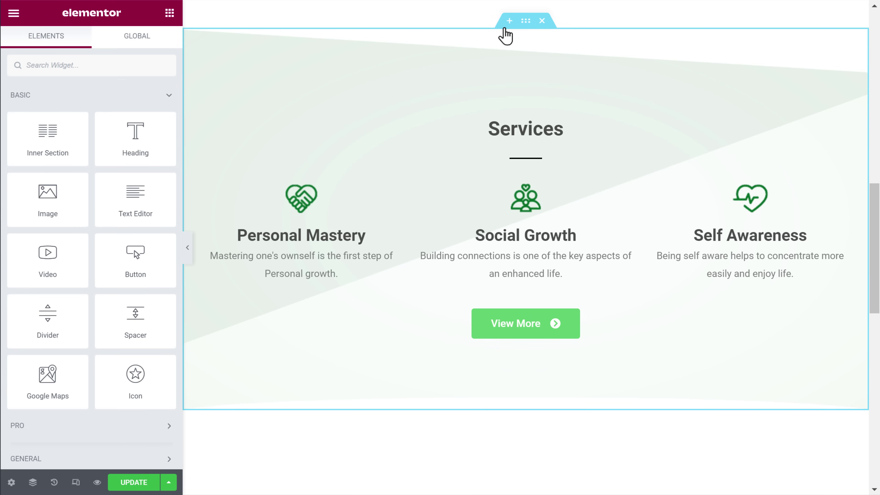
- Set the Services section's CSS ID to 'services' and update the Elementor page
left_click(525, 23)
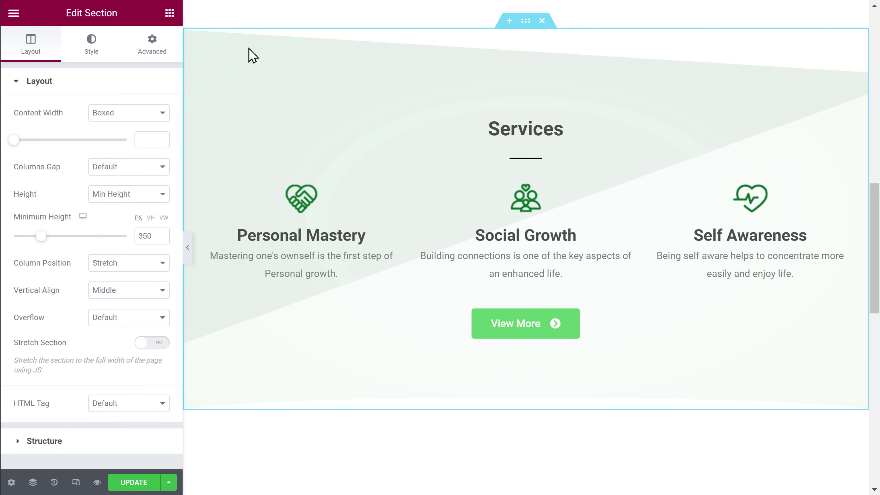
left_click(152, 59)
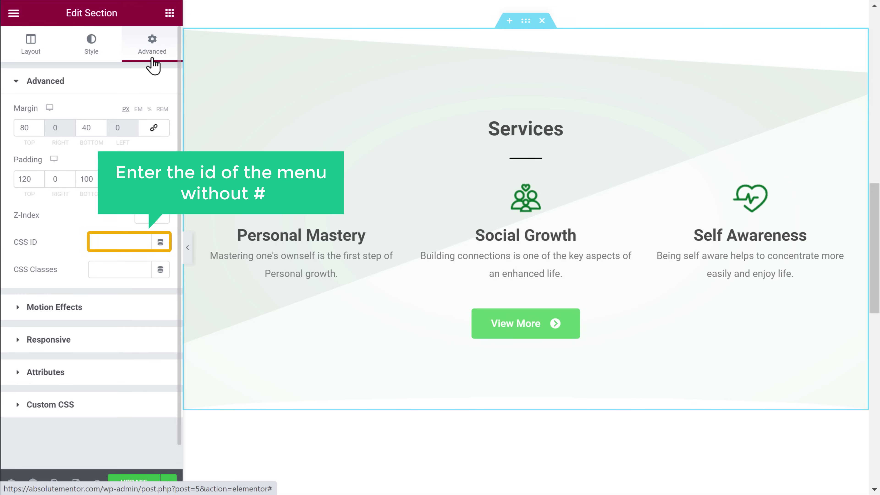
left_click(99, 240)
type("services")
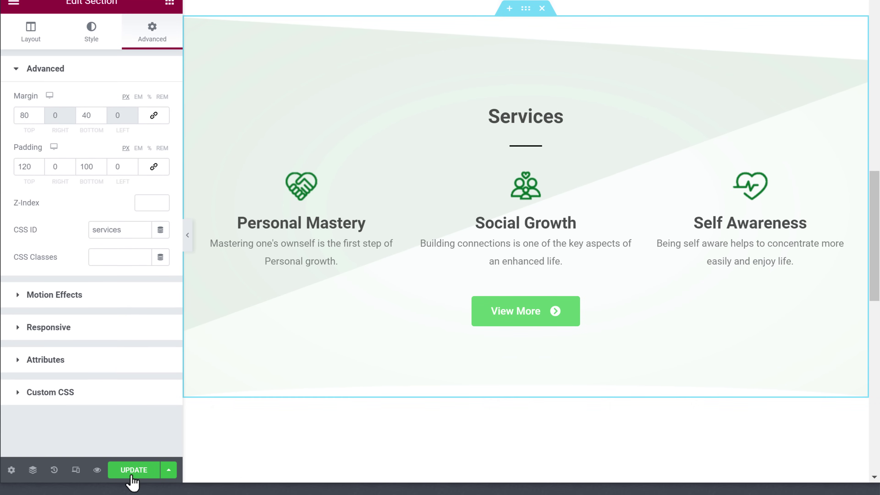
left_click(132, 482)
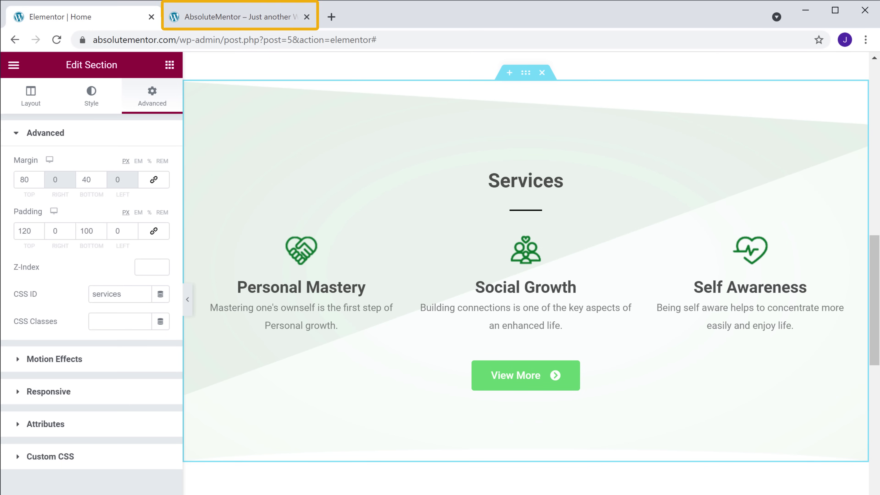
- Reload the live homepage, verify the About and Services links jump to their sections, then open the Customizer
left_click(246, 26)
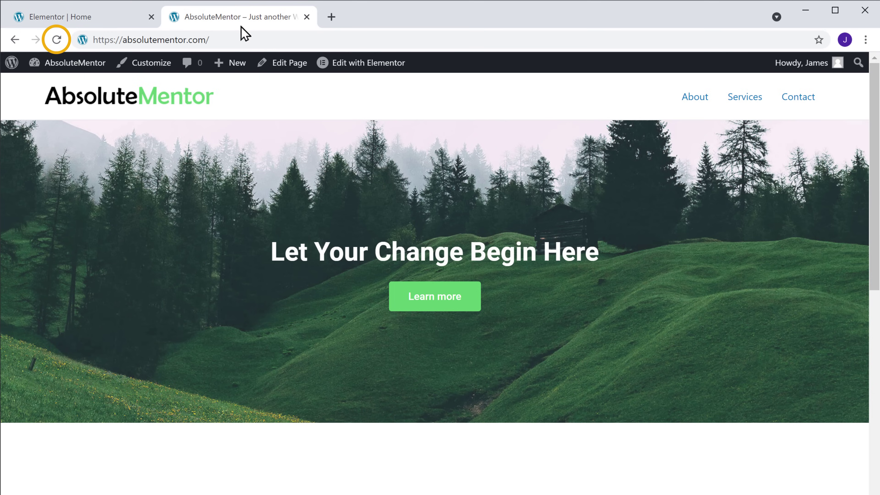
left_click(57, 39)
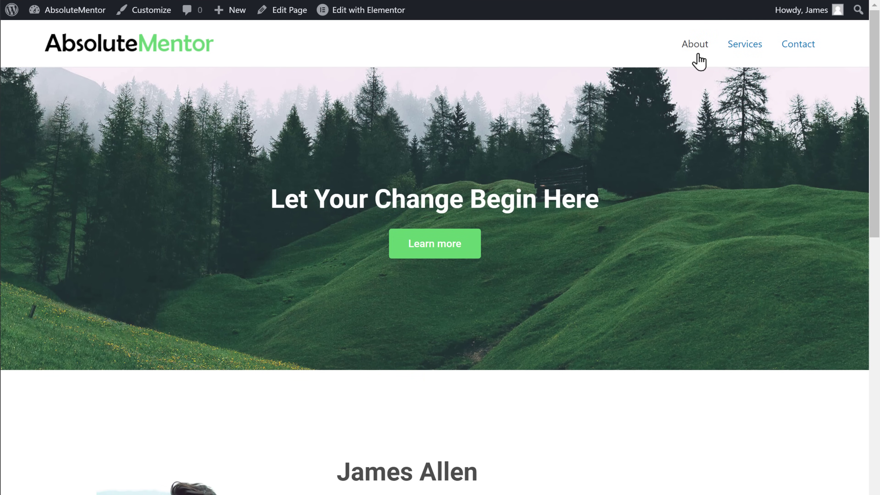
left_click(696, 81)
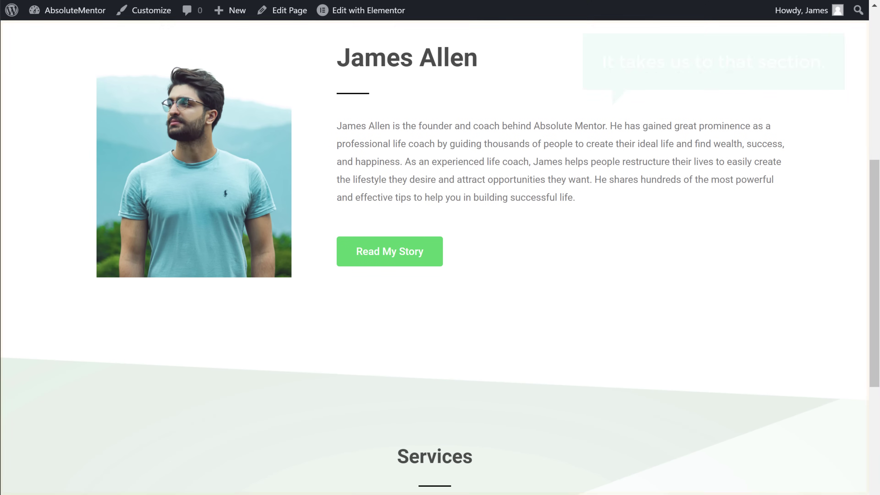
scroll(435, 256, "up", 8)
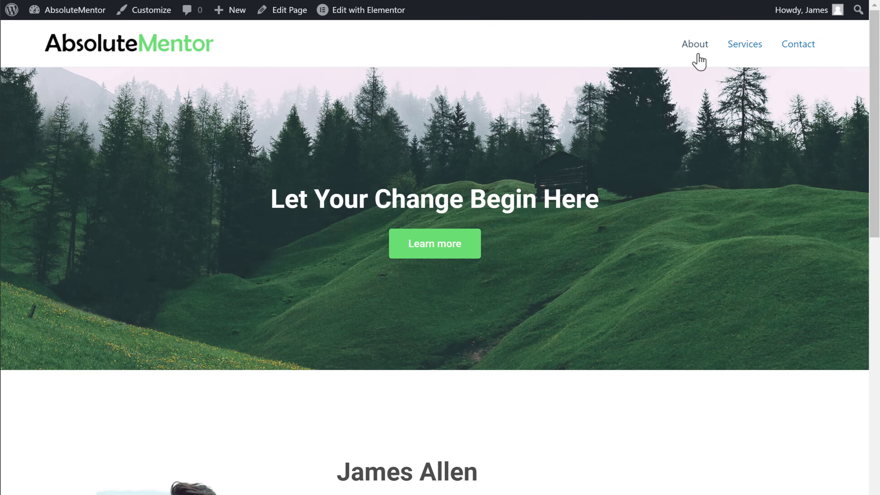
left_click(747, 52)
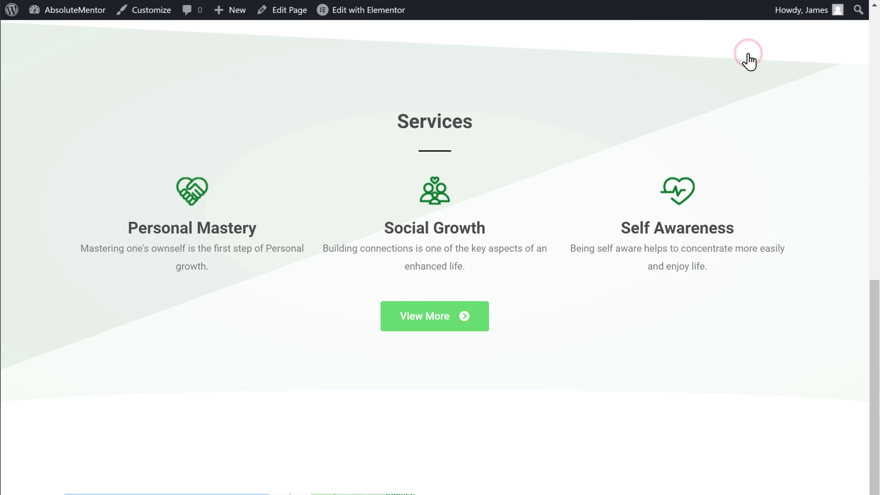
scroll(748, 59, "up", 15)
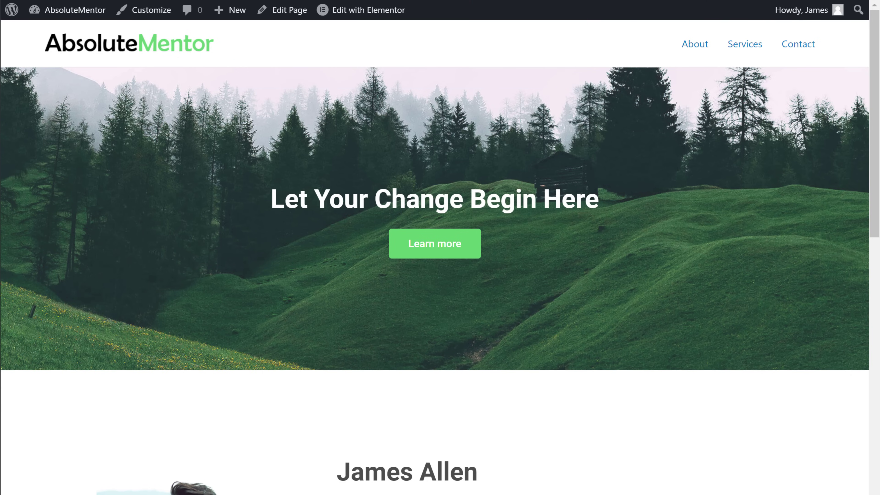
scroll(434, 256, "down", 5)
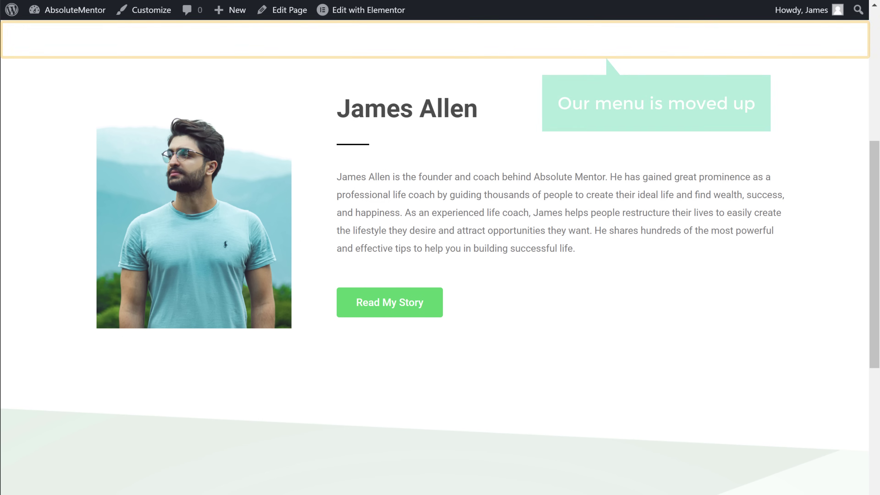
scroll(435, 256, "up", 5)
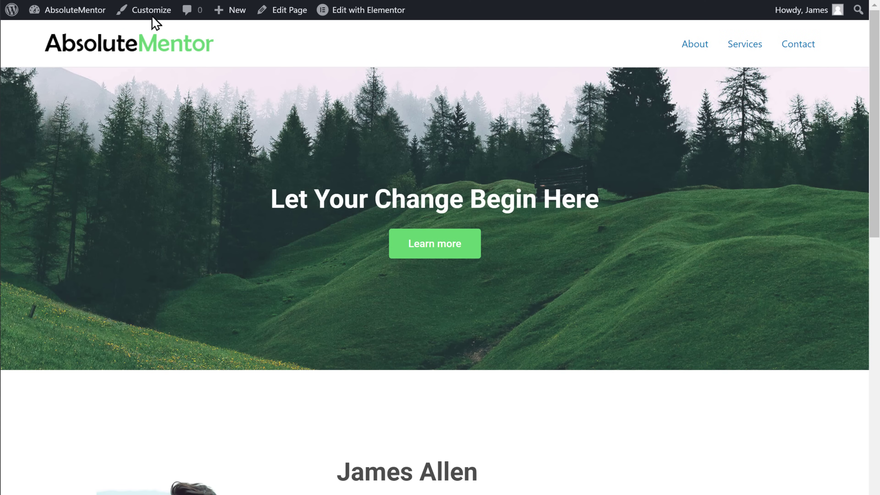
left_click(152, 15)
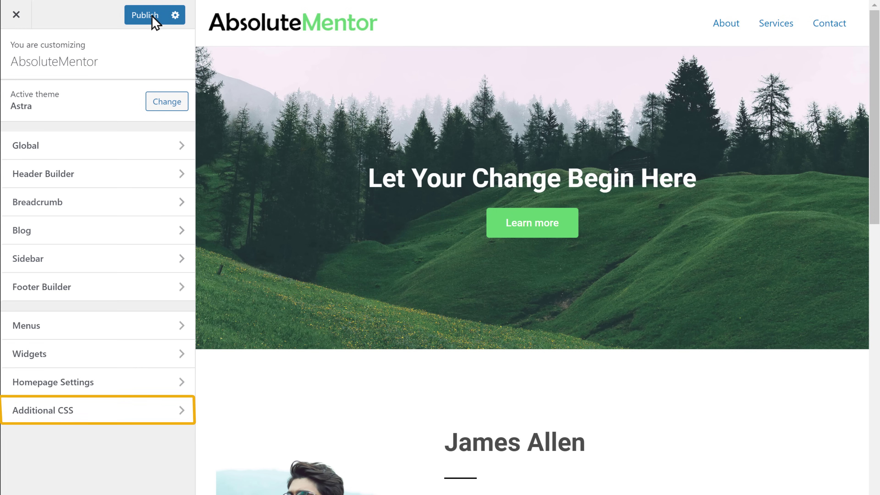
- Copy the .site-header rule (position fixed, width 100%) from the video description into Additional CSS and publish
left_click(37, 418)
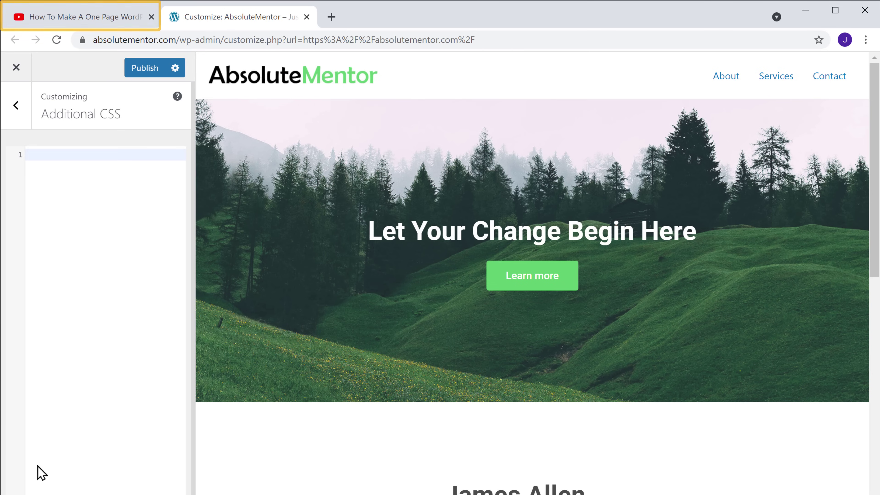
left_click(84, 19)
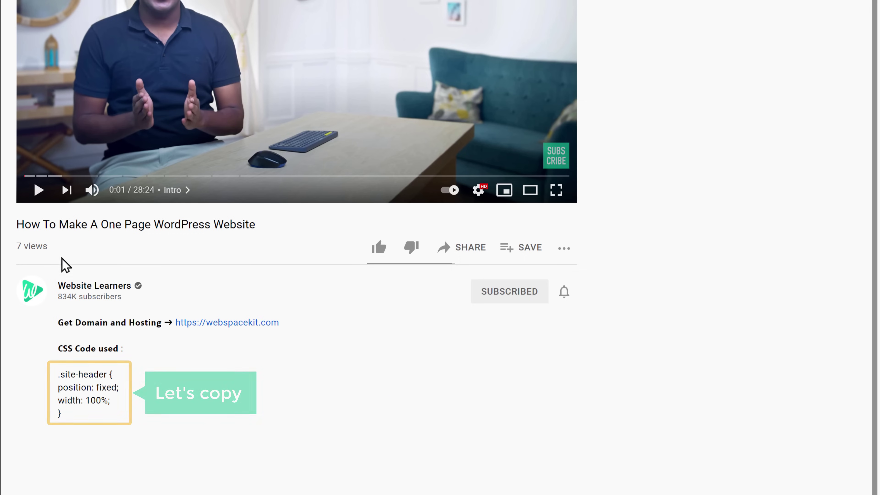
left_click_drag(58, 374, 73, 415)
right_click(73, 414)
left_click(96, 429)
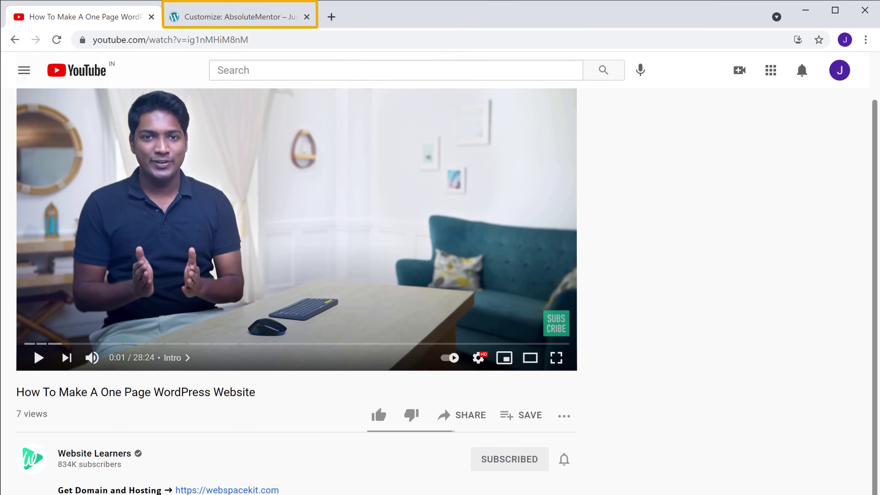
left_click(230, 24)
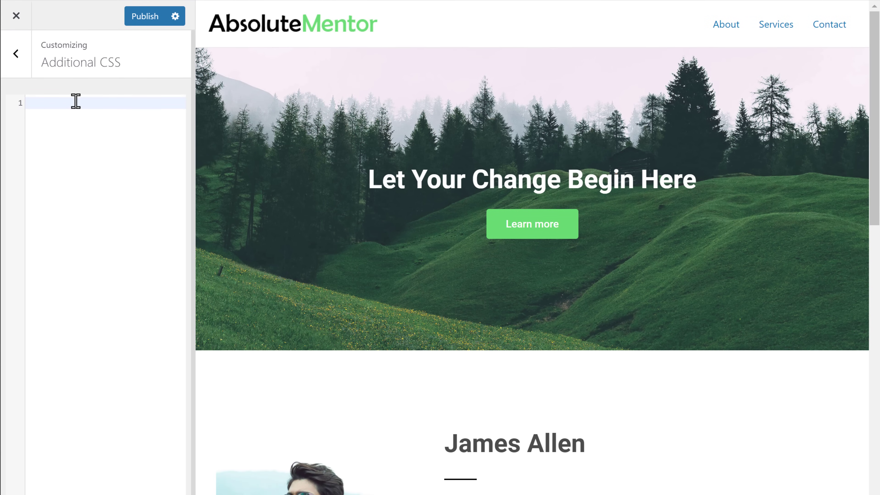
right_click(76, 152)
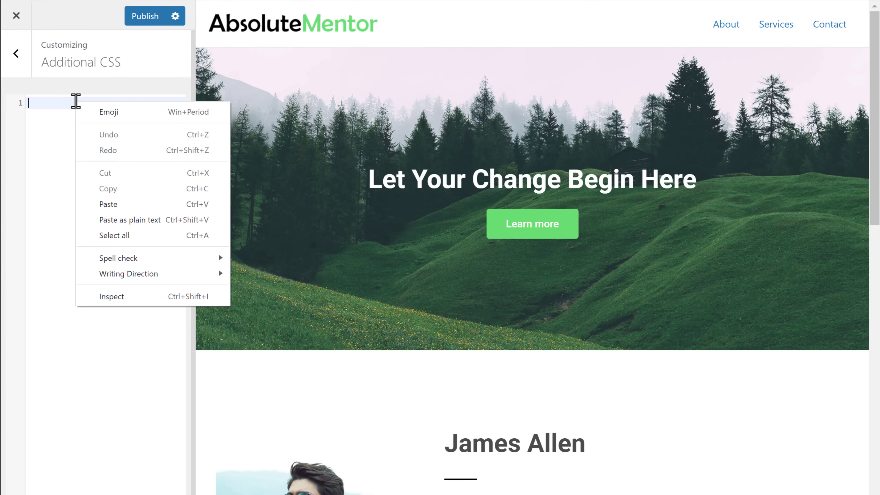
left_click(106, 208)
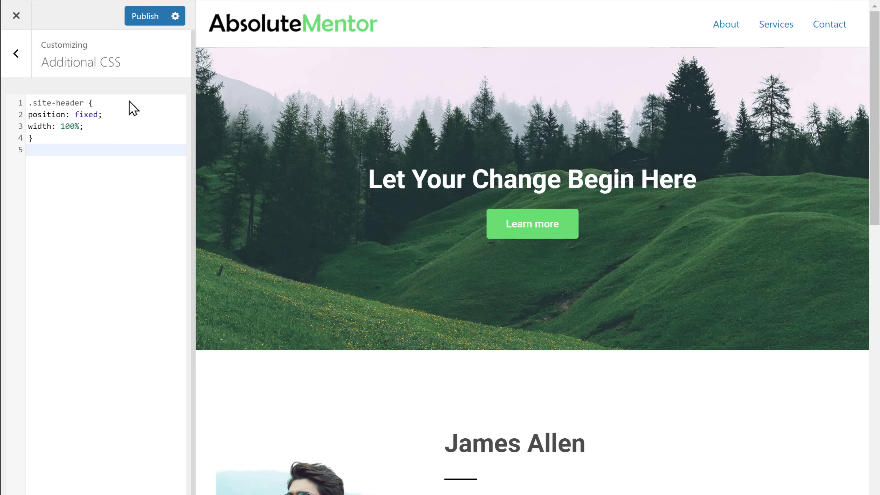
left_click(142, 21)
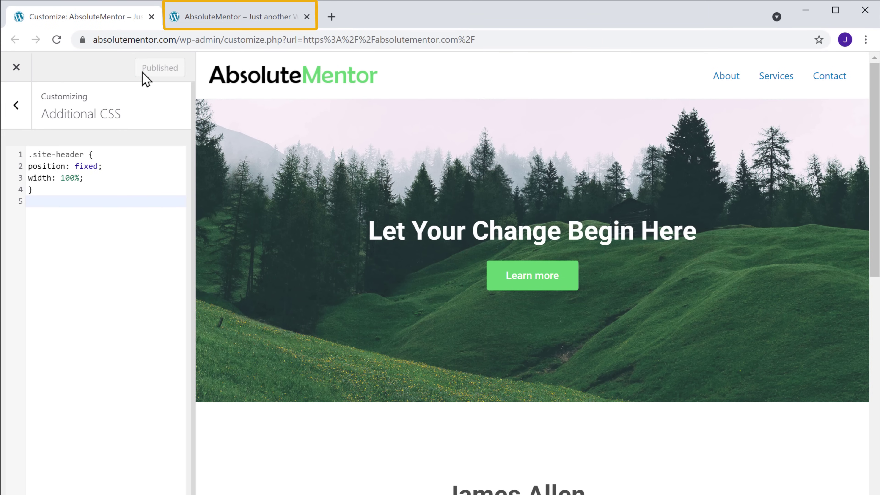
- Scroll the live homepage down to Contact Info, confirming the header stays fixed at the top
left_click(241, 26)
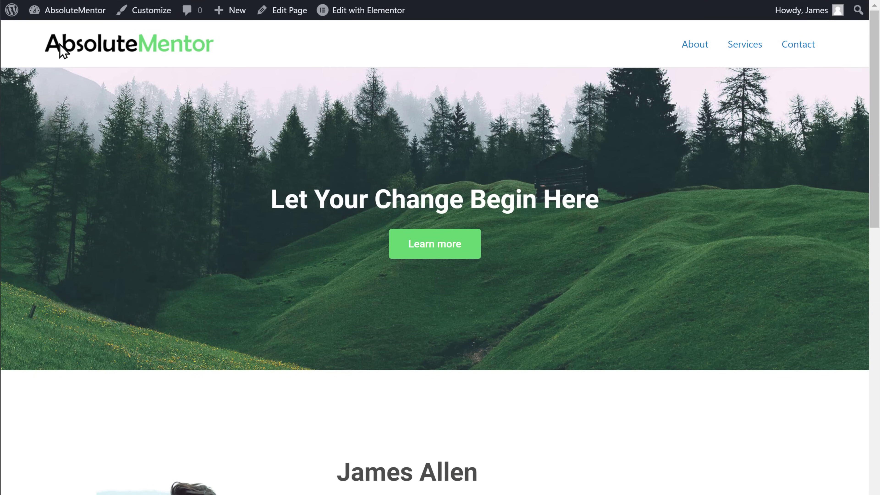
scroll(61, 51, "down", 15)
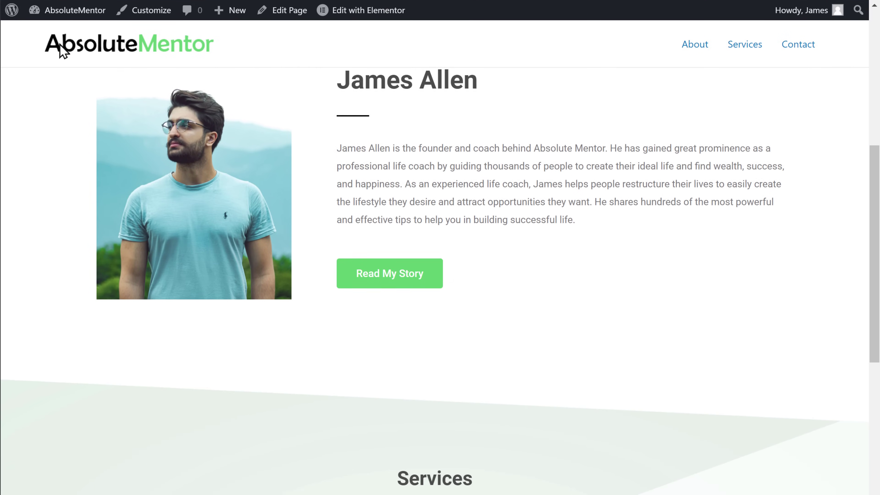
scroll(61, 51, "down", 15)
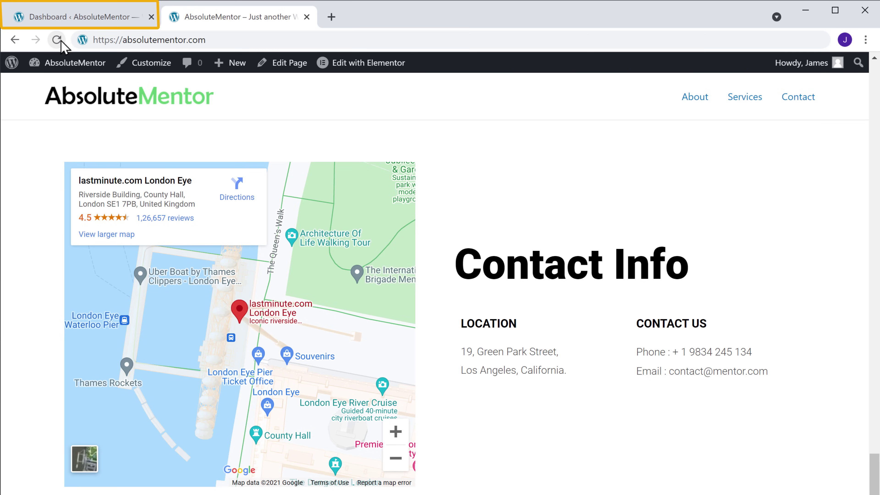
- Search plugins for 'WP Forms', then install and activate Contact Form by WPForms
left_click(75, 22)
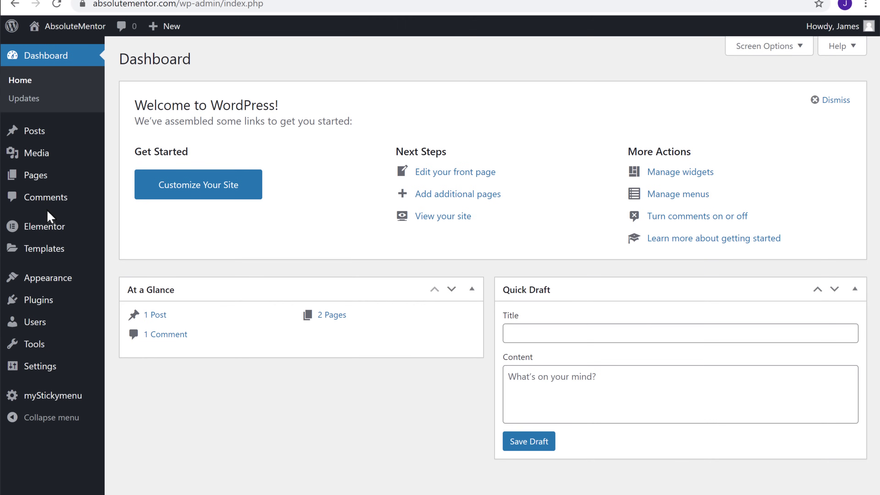
mouse_move(35, 304)
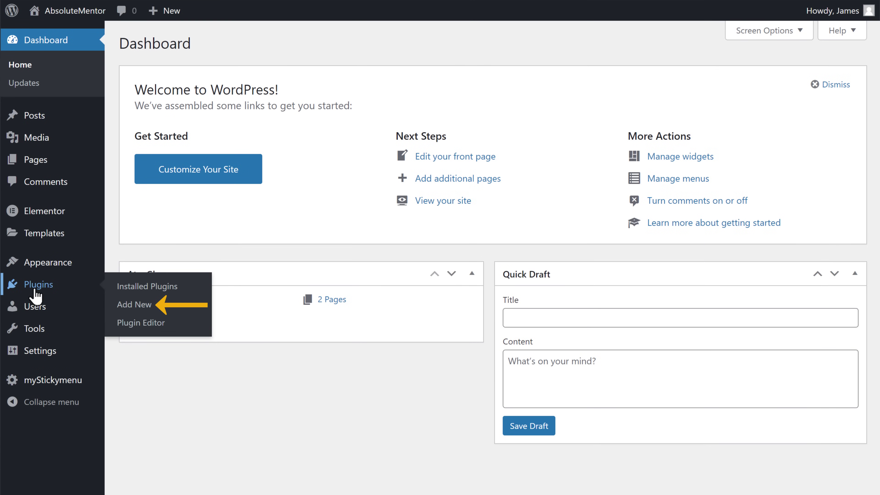
left_click(135, 311)
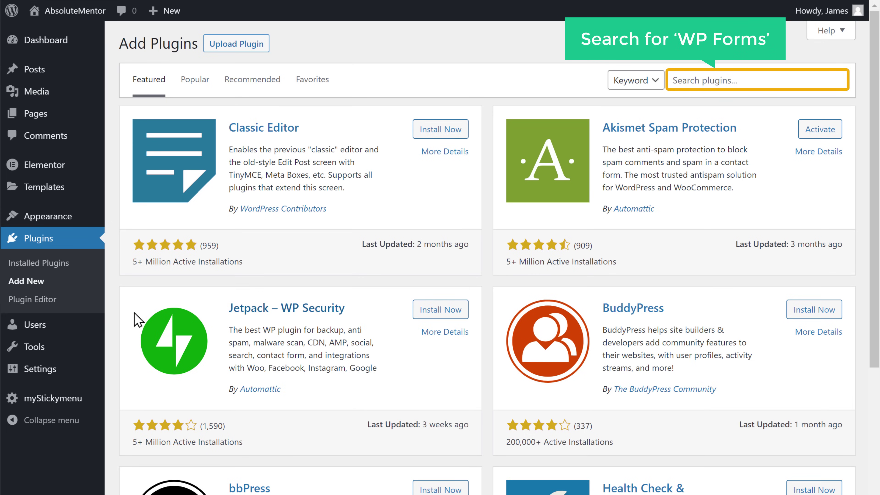
left_click(751, 80)
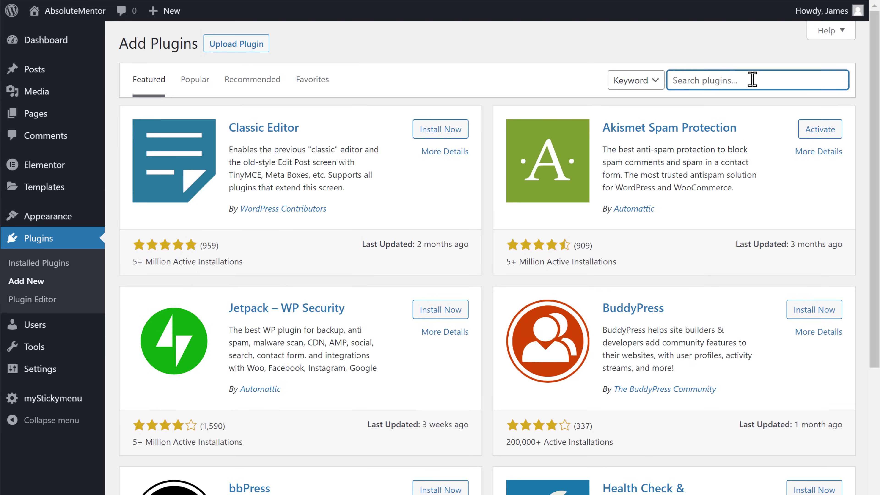
type("WP For")
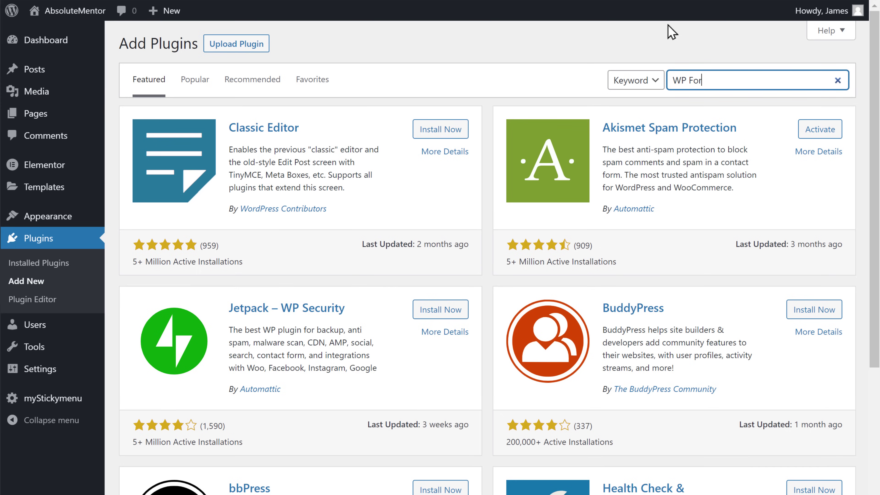
type("ms")
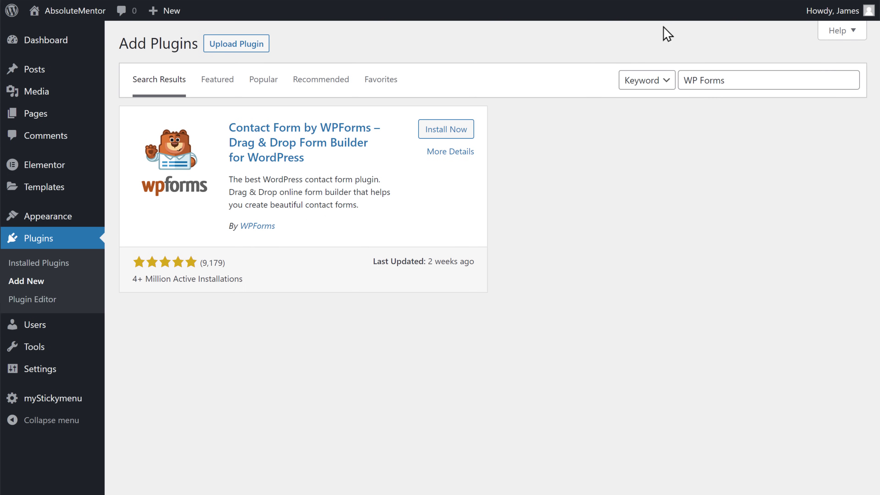
left_click(447, 138)
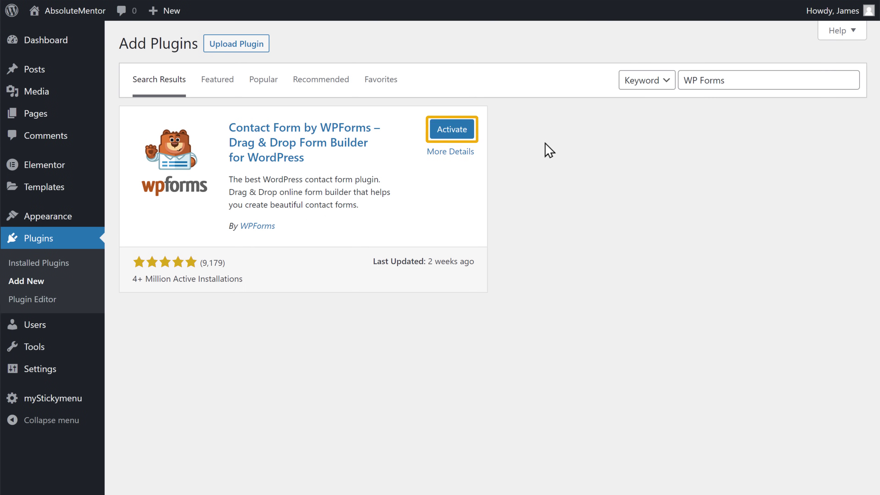
left_click(452, 131)
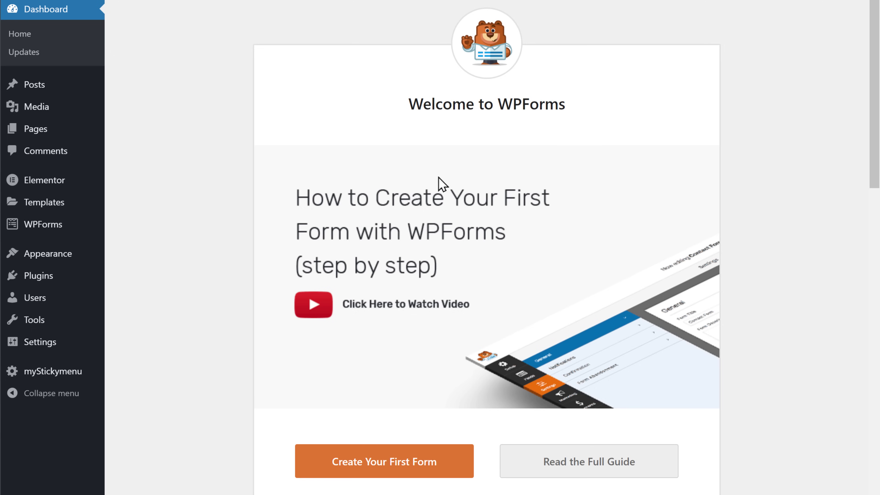
- Create a form from the Simple Contact Form template and save it
left_click(384, 471)
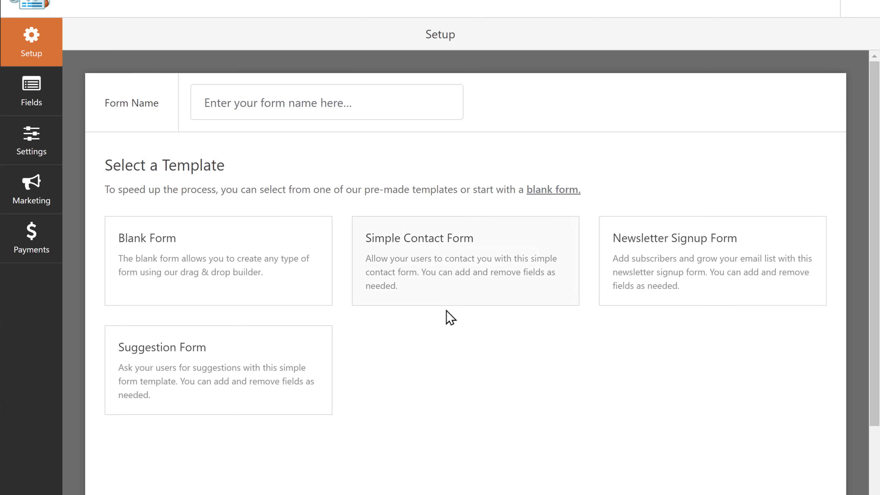
mouse_move(468, 272)
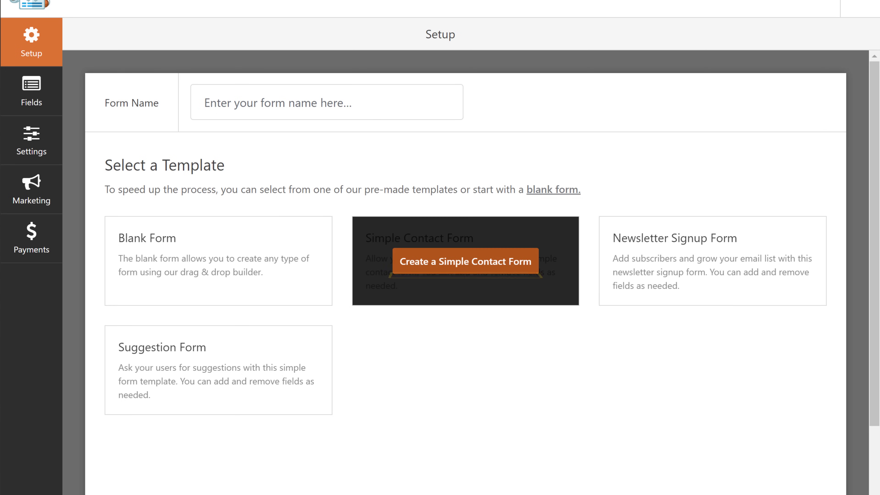
left_click(467, 266)
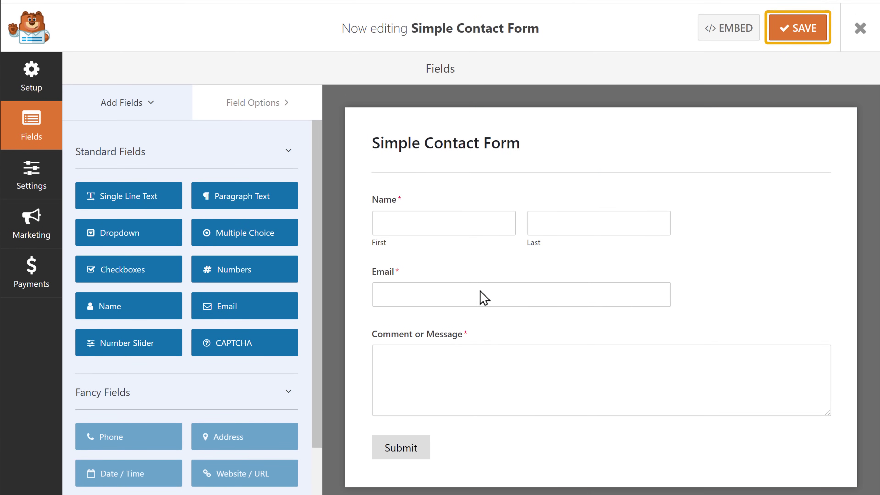
left_click(796, 33)
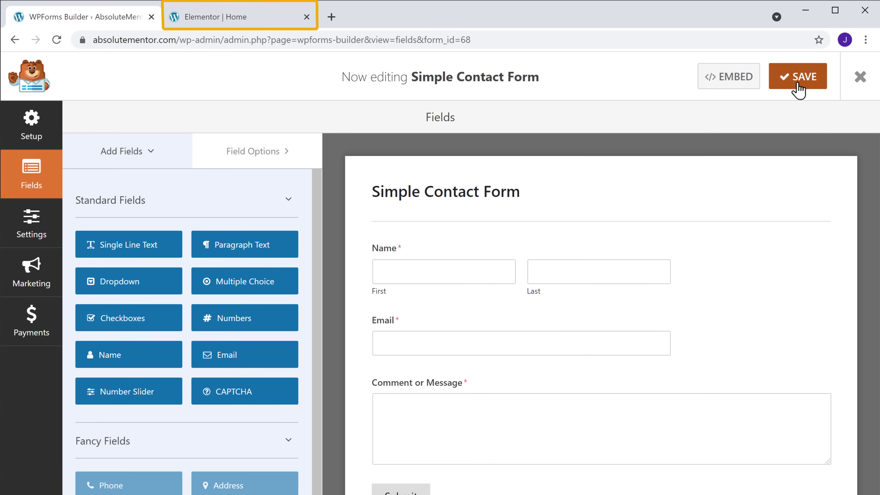
- Drop a WPForms widget under Contact Info, select Simple Contact Form, and update the page
left_click(237, 20)
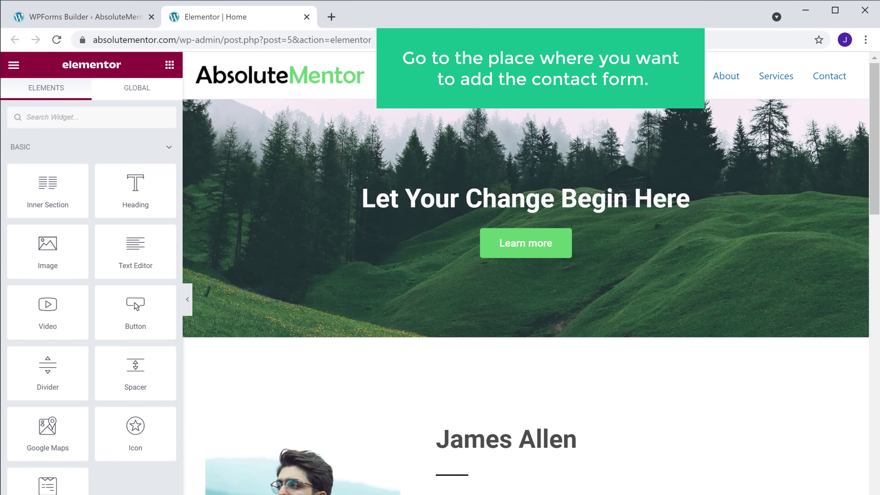
scroll(525, 274, "down", 10)
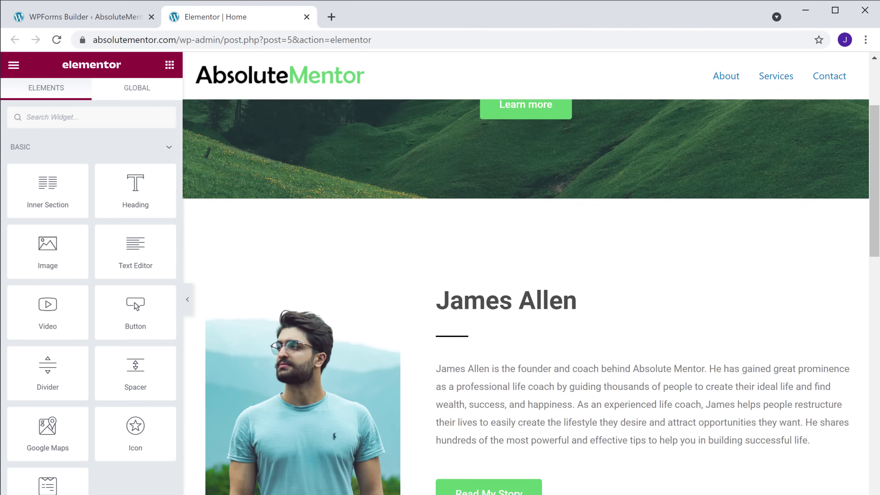
scroll(525, 294, "down", 10)
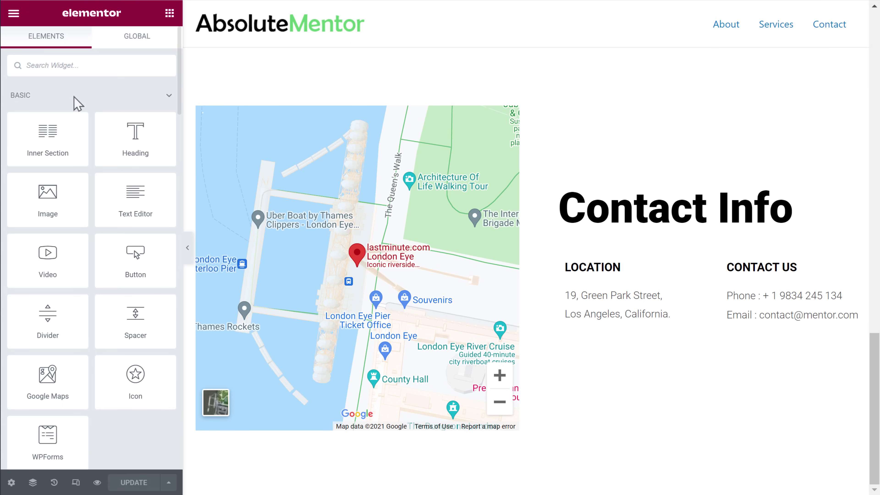
type("WPForms")
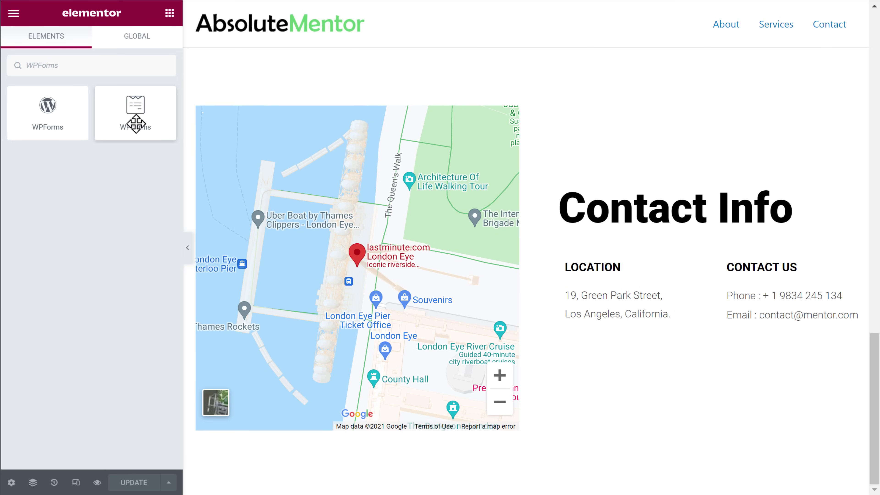
left_click_drag(136, 124, 685, 231)
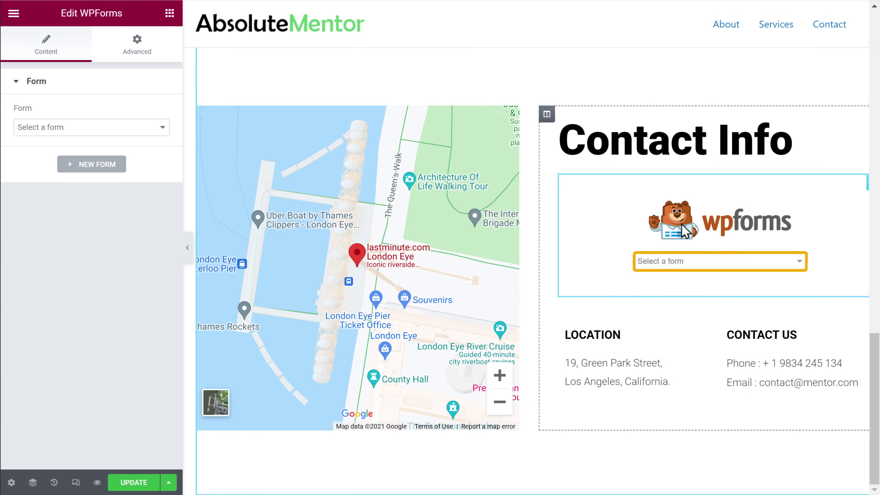
left_click(764, 264)
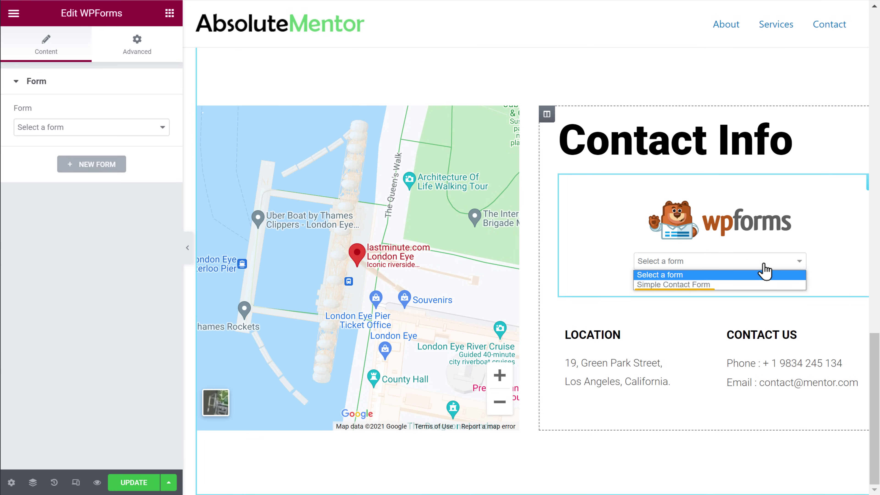
left_click(729, 284)
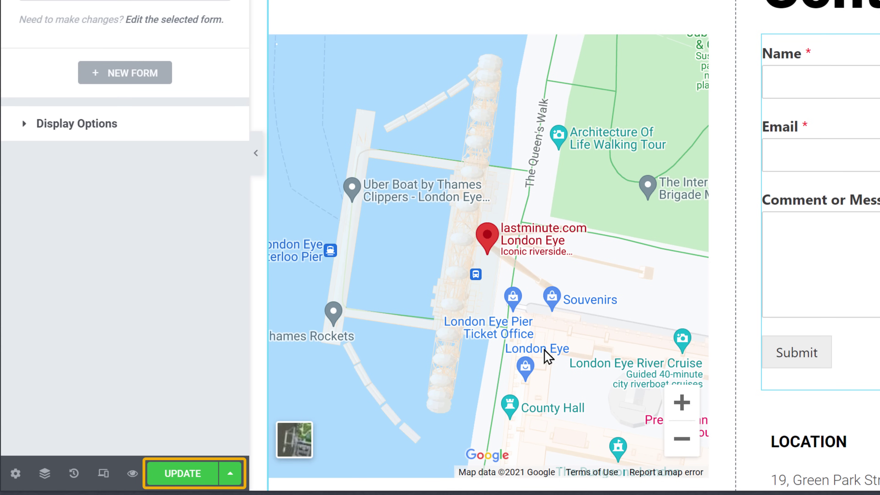
left_click(184, 480)
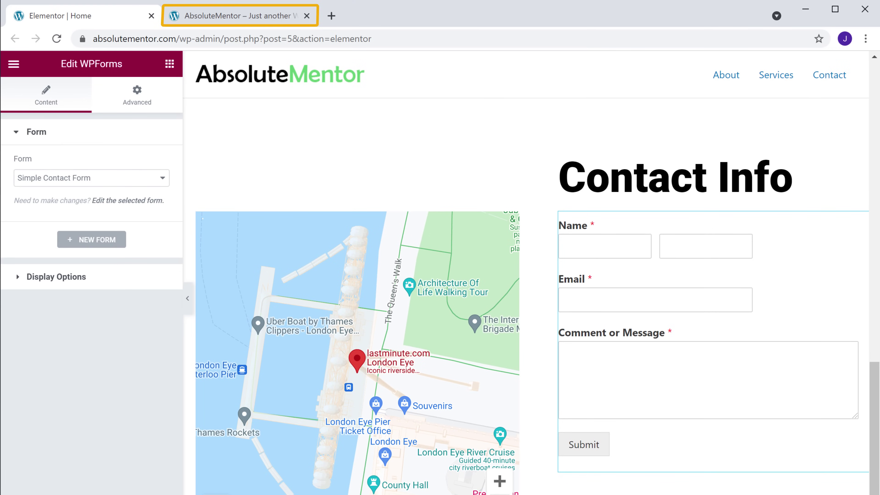
- Reload the live site, fill the contact form with a test first and last name, and submit it
left_click(236, 20)
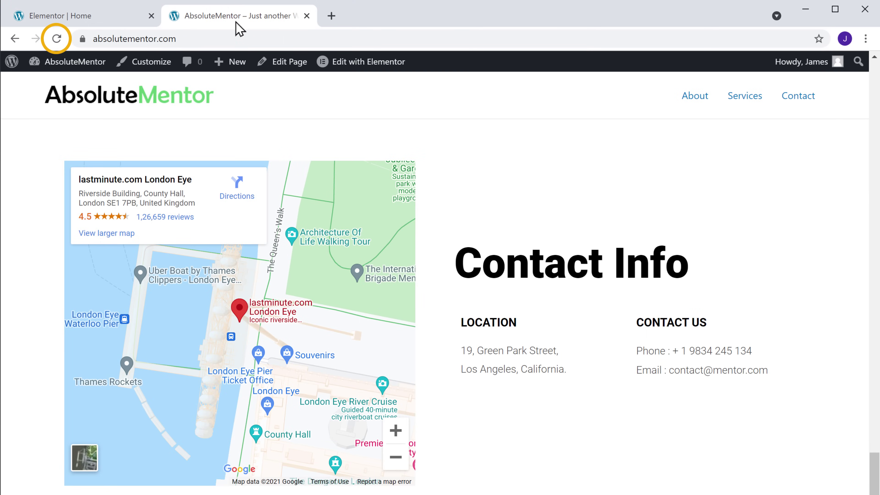
left_click(58, 39)
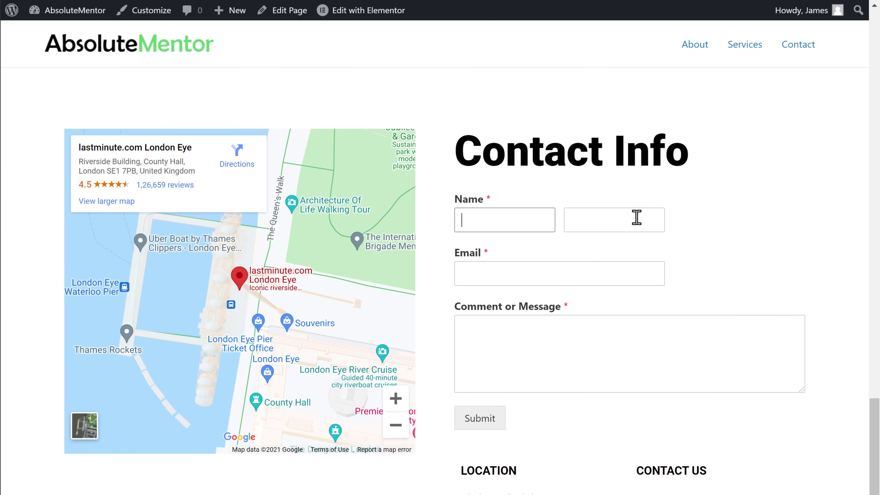
type("Alex")
key("Tab")
type("D")
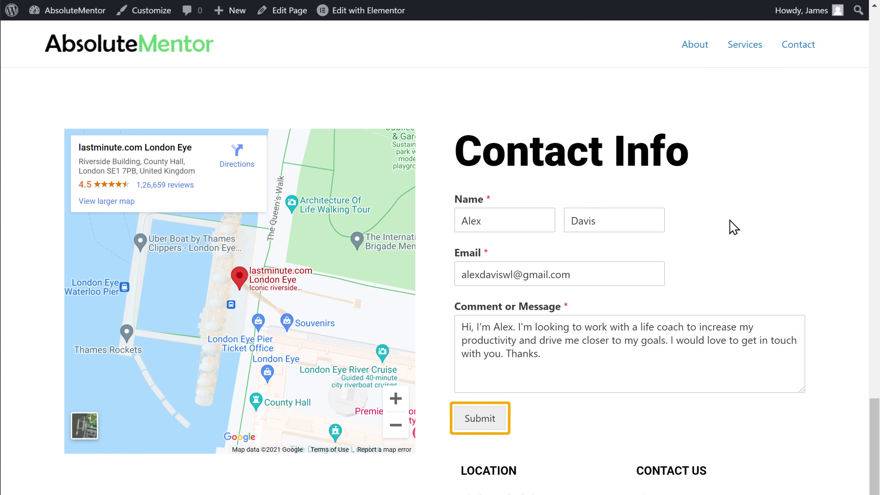
left_click(479, 426)
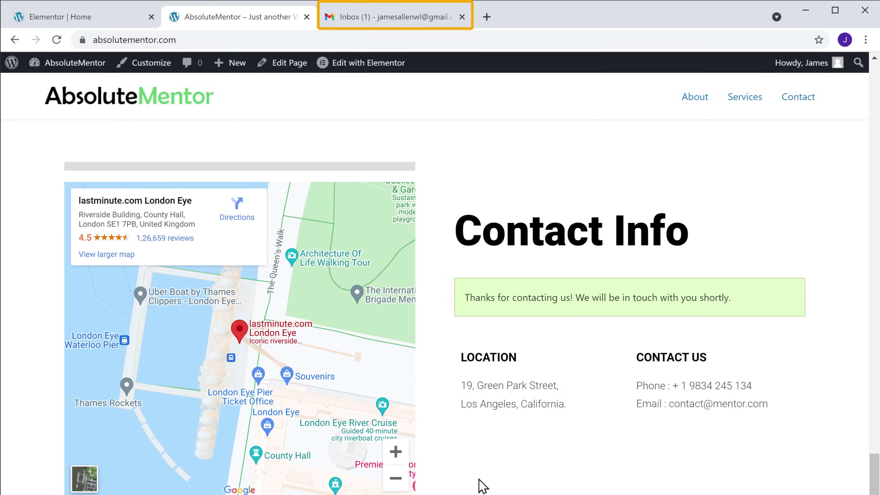
- In the Gmail inbox, open the Absolute Mentor 'New Entry: Contact Us' email to confirm delivery
left_click(409, 19)
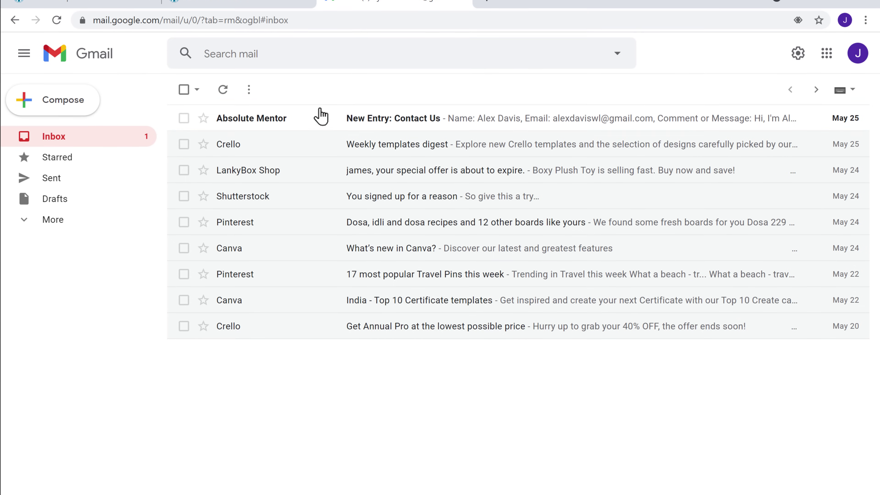
left_click(307, 124)
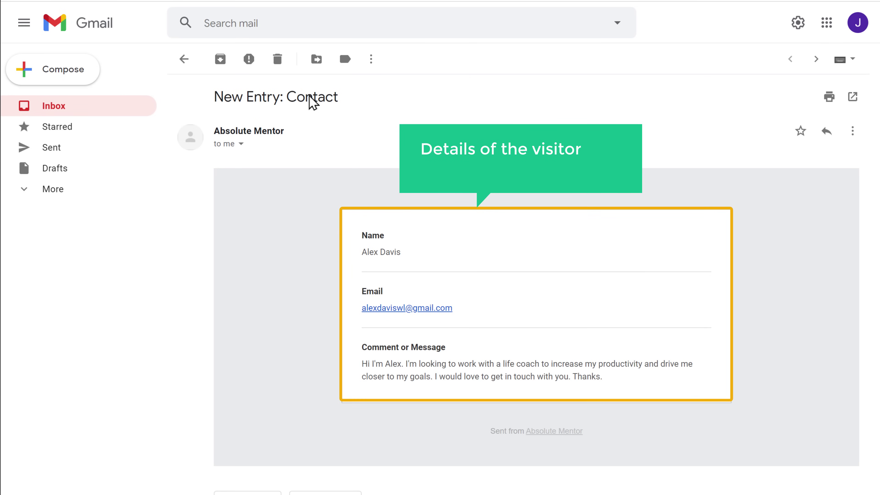